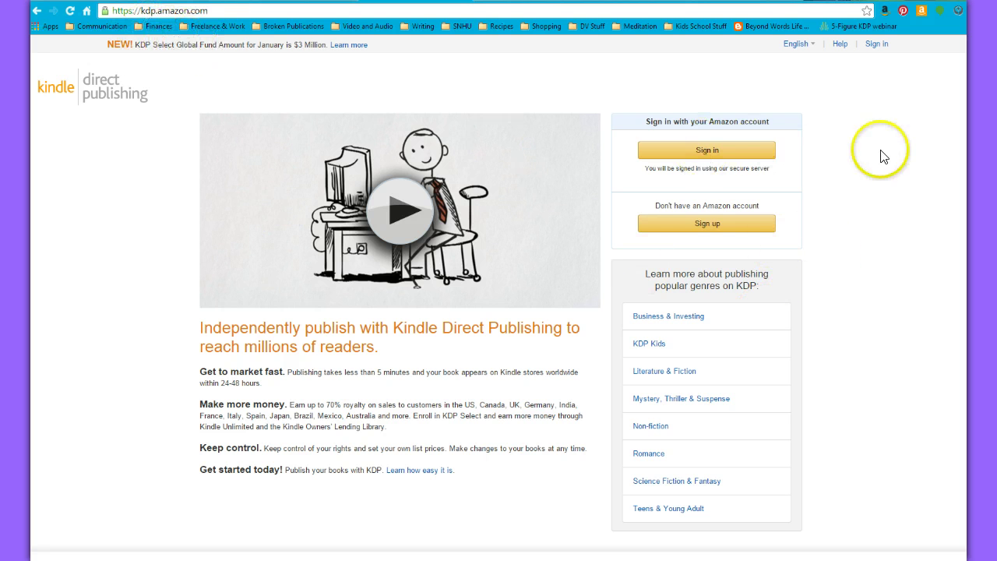
# Sign in with the existing author account's e-mail address and look through its published titles on the Bookshelf.
pyautogui.click(706, 225)
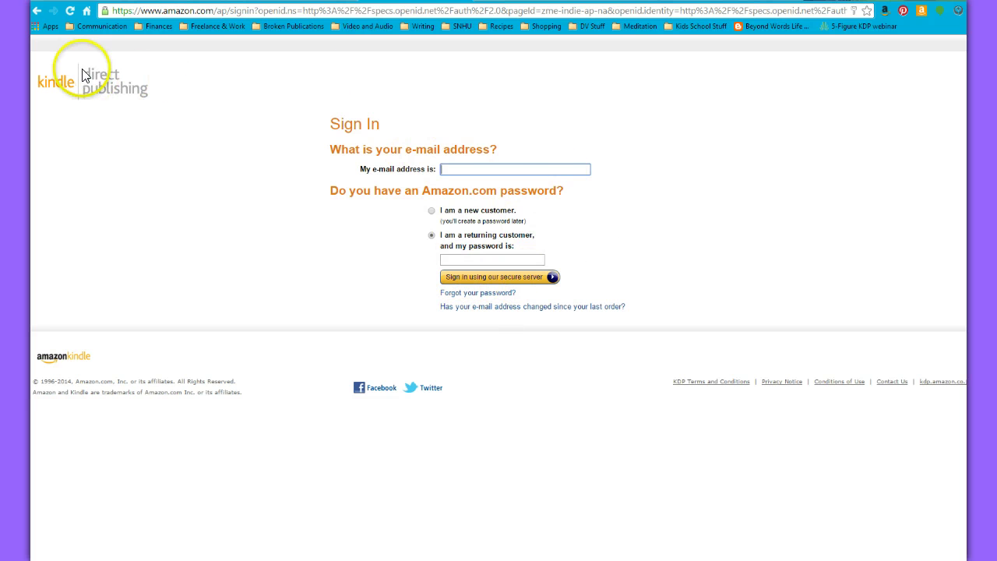
pyautogui.click(36, 10)
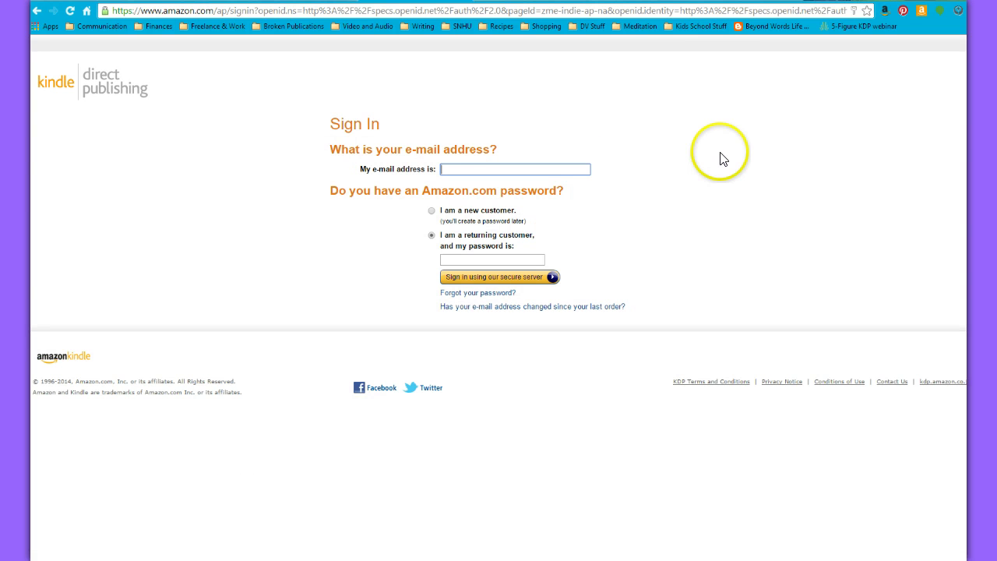
pyautogui.click(490, 168)
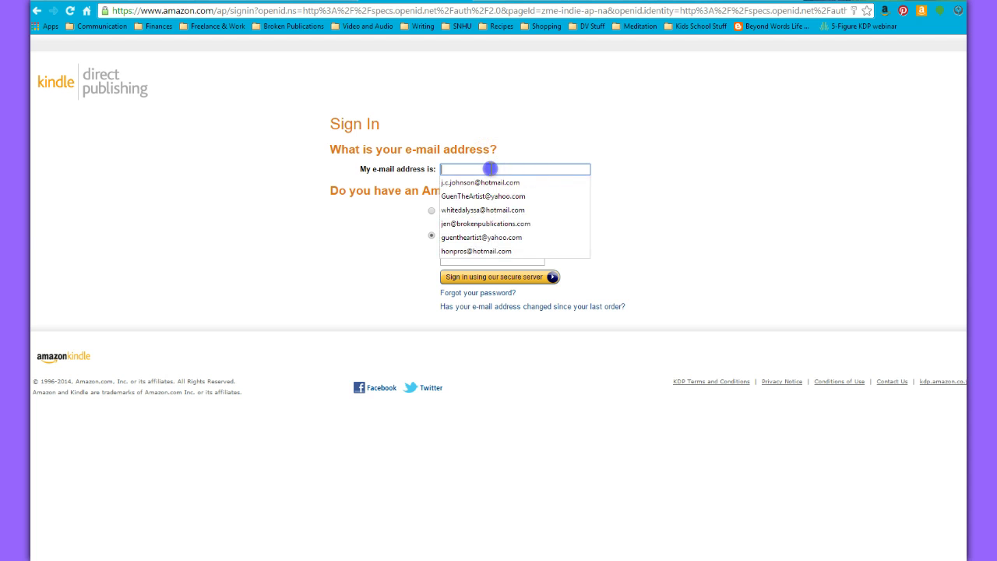
pyautogui.click(489, 184)
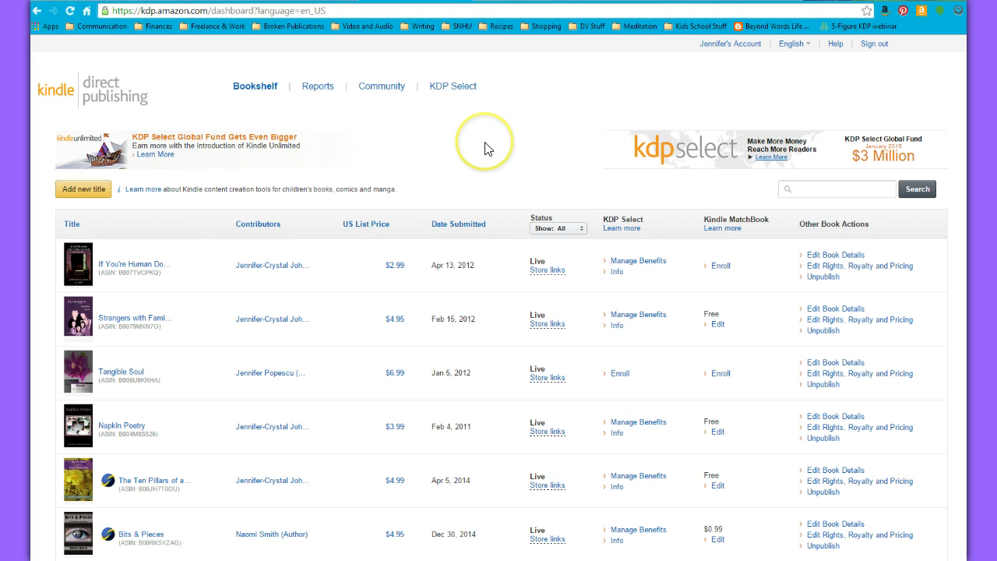
pyautogui.scroll(-2, 520, 354)
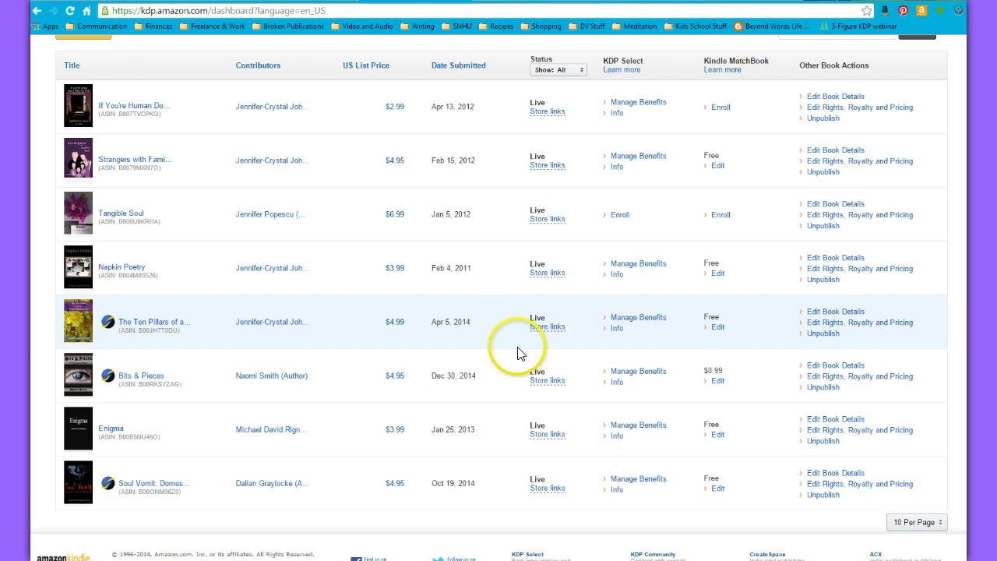
pyautogui.scroll(2, 496, 462)
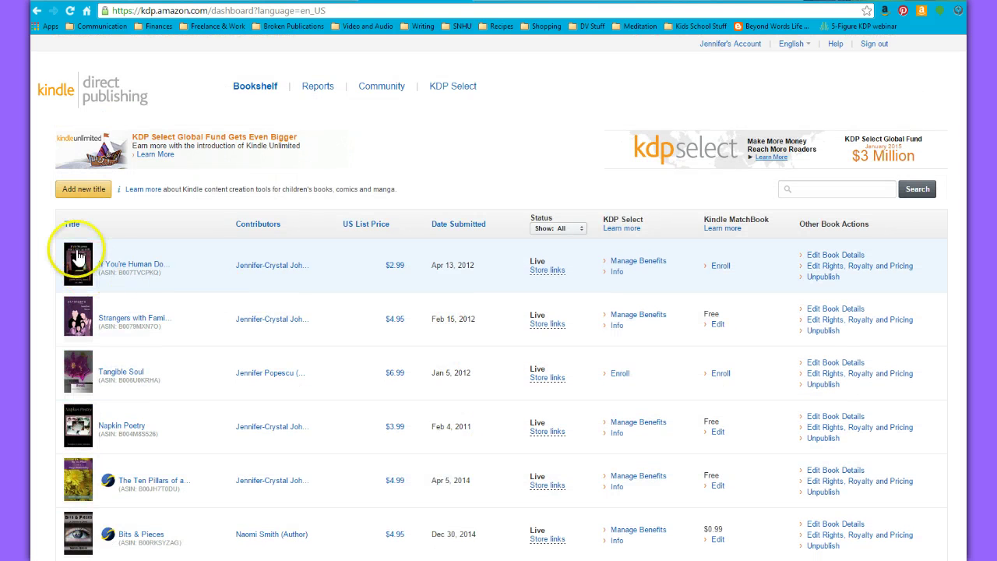
pyautogui.scroll(-2, 363, 289)
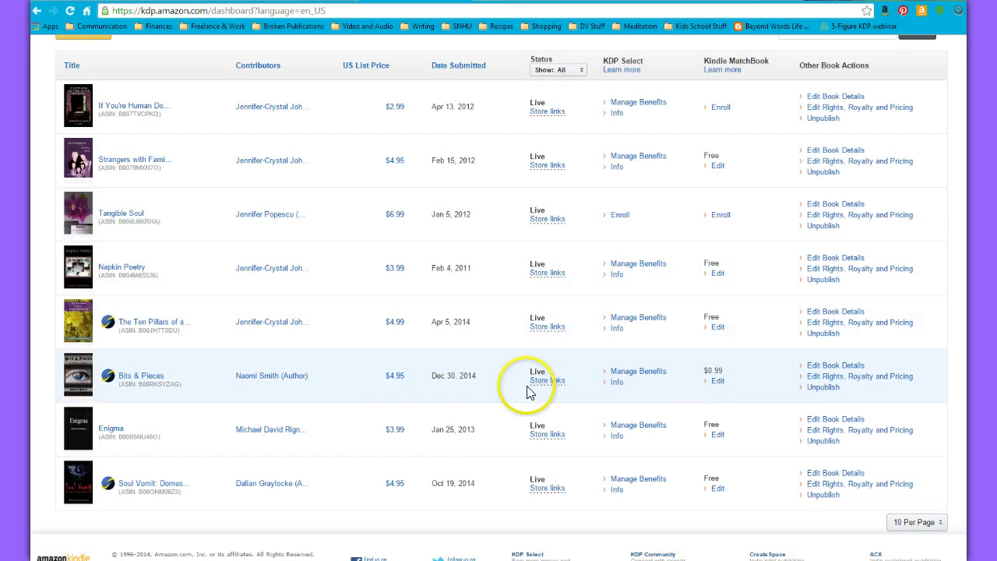
pyautogui.scroll(2, 635, 366)
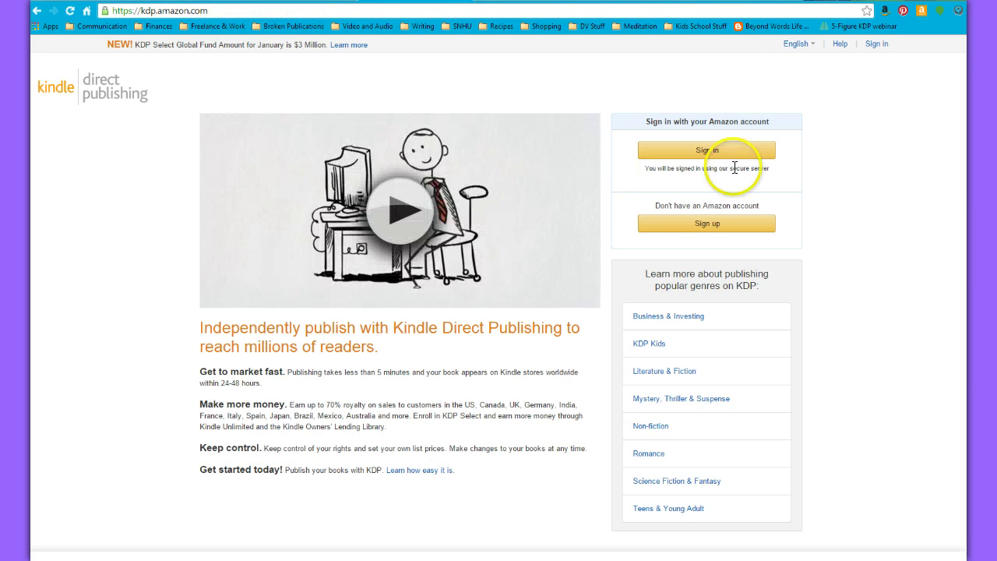
# Sign in to Kindle Direct Publishing with the second account's saved e-mail address and its account password.
pyautogui.click(724, 155)
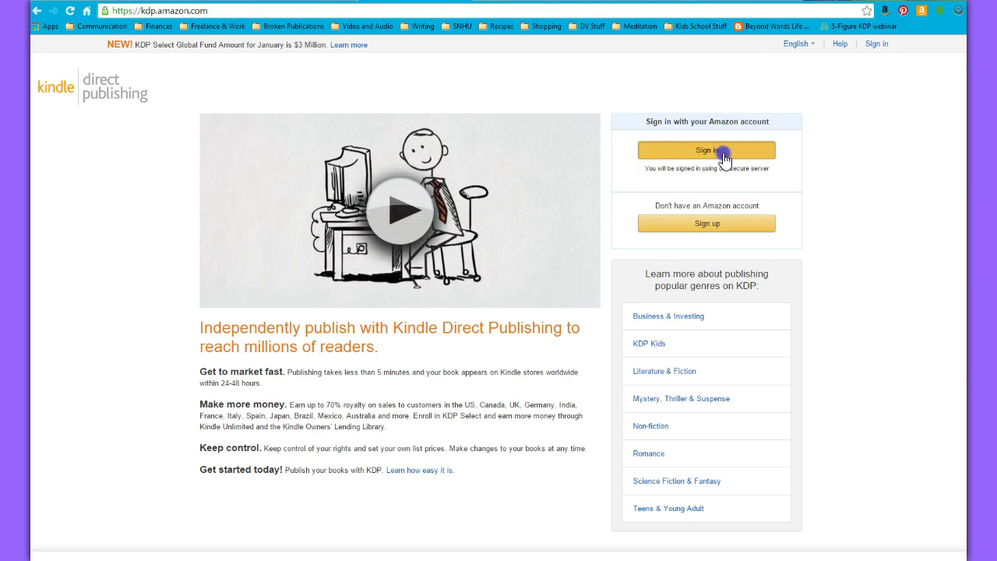
pyautogui.click(482, 168)
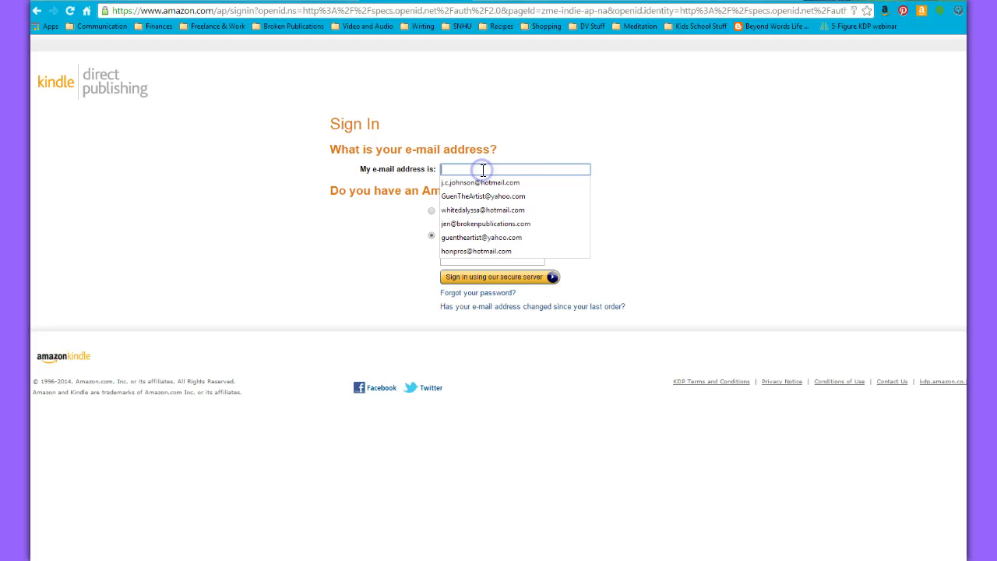
pyautogui.click(479, 226)
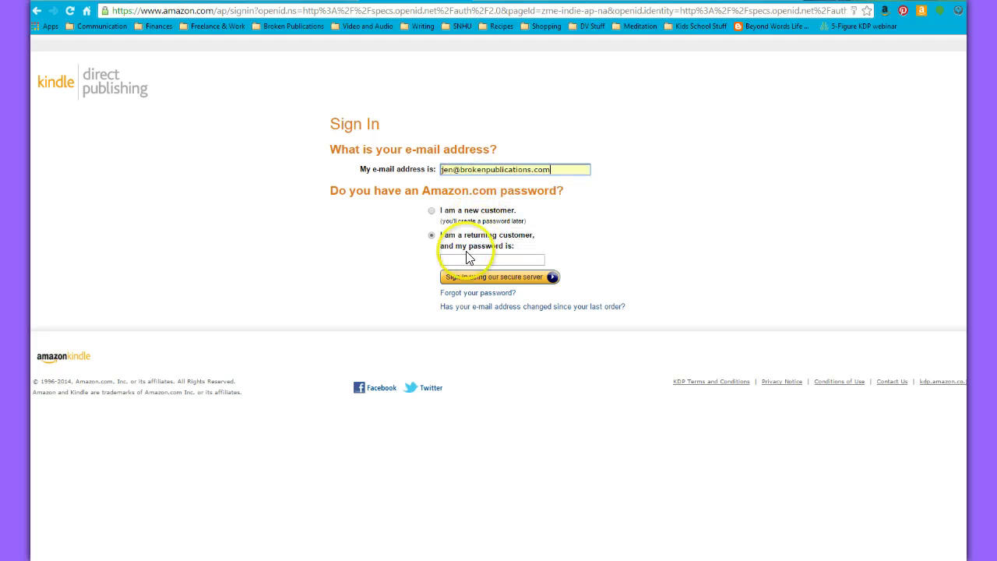
pyautogui.click(462, 257)
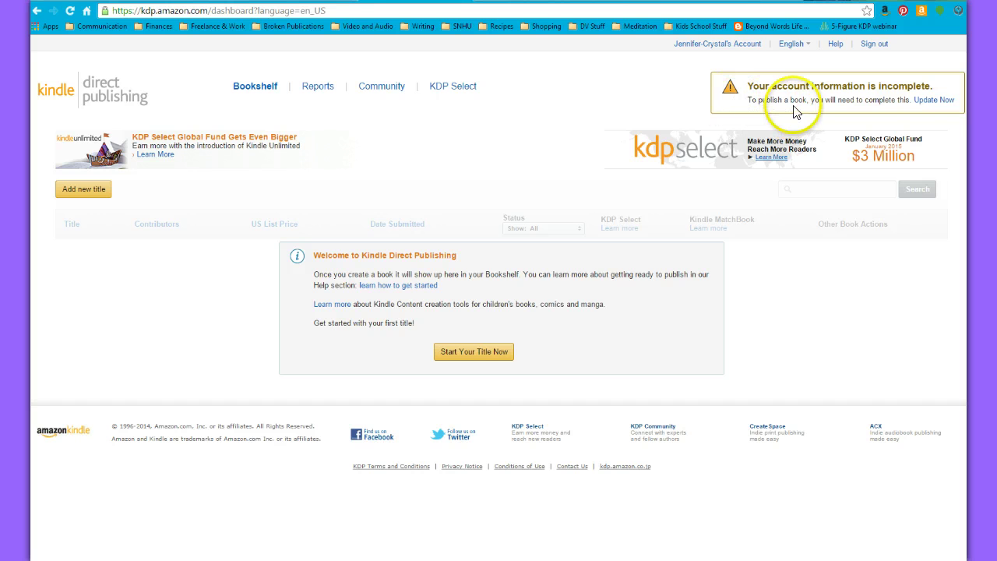
# Open the incomplete account information for updating and set the publisher's country to United States.
pyautogui.click(938, 105)
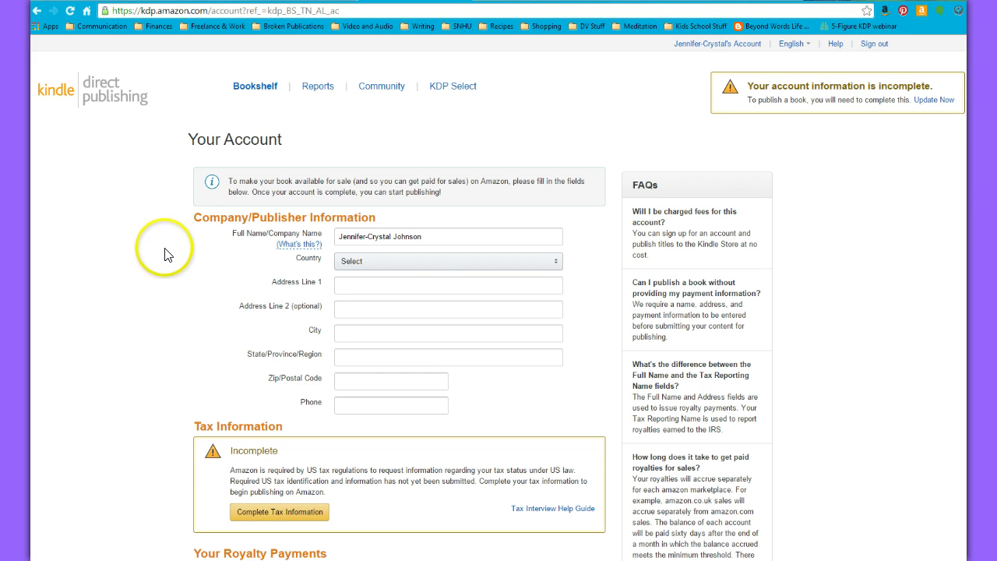
pyautogui.scroll(-1, 162, 254)
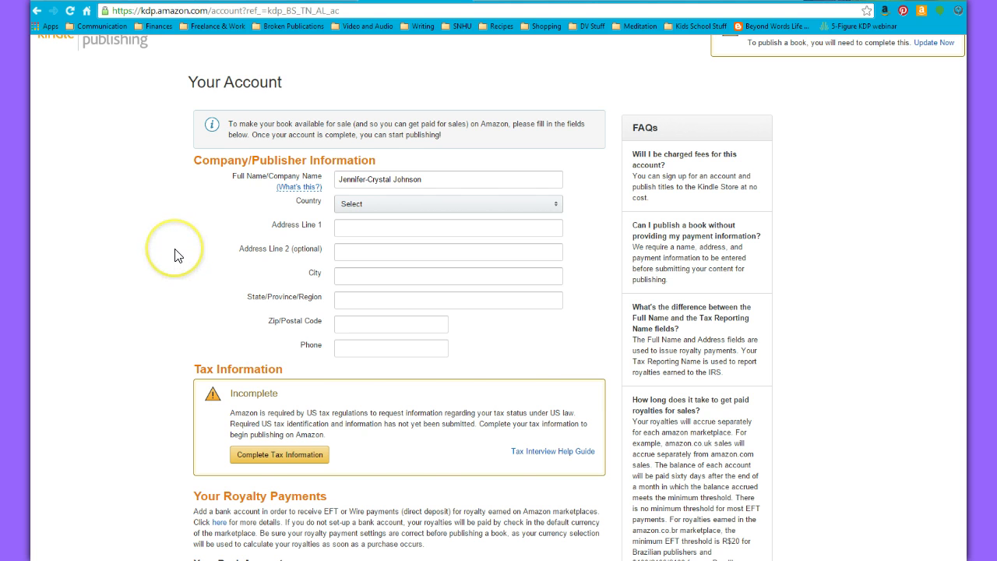
pyautogui.scroll(-1, 175, 255)
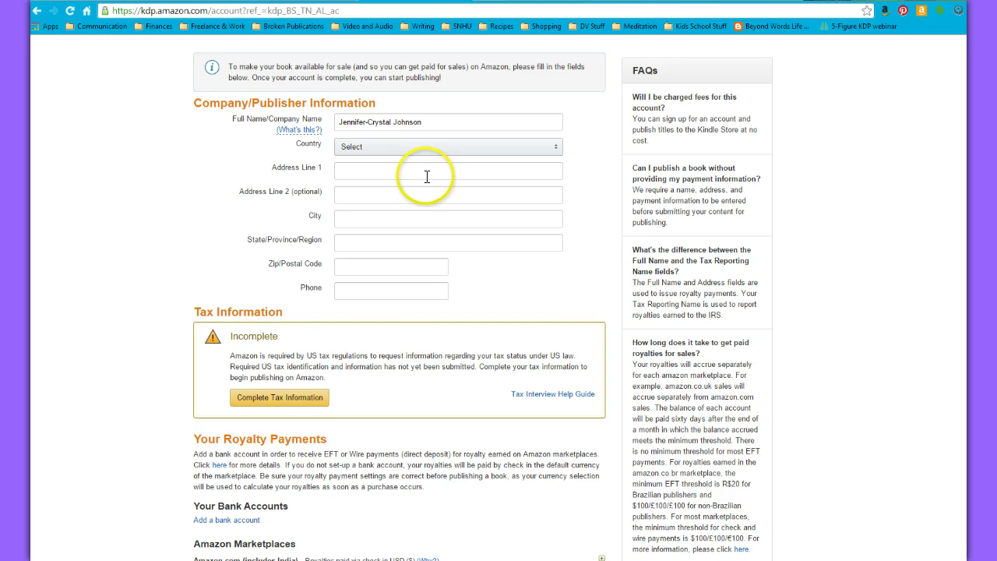
pyautogui.scroll(-1, 175, 199)
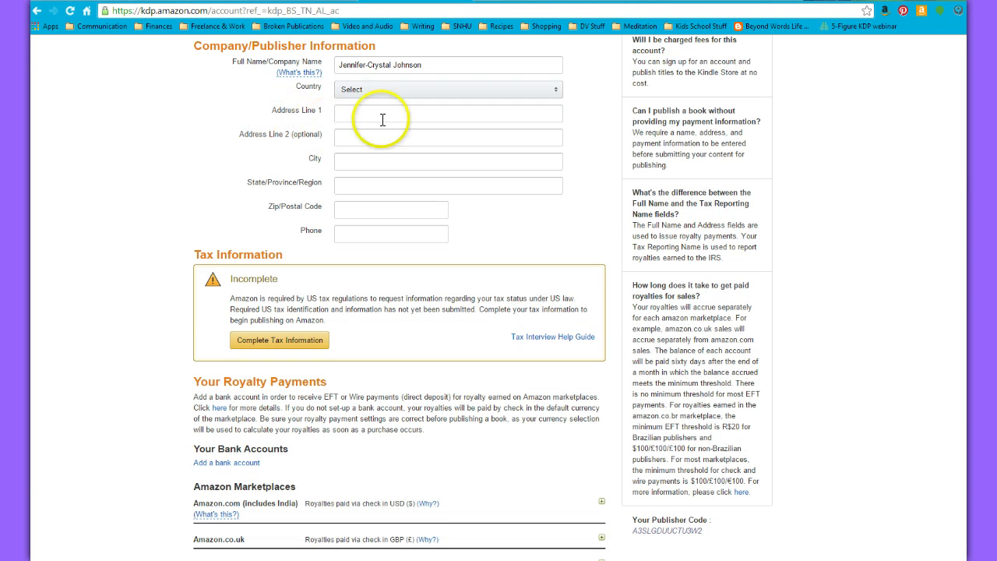
pyautogui.click(407, 94)
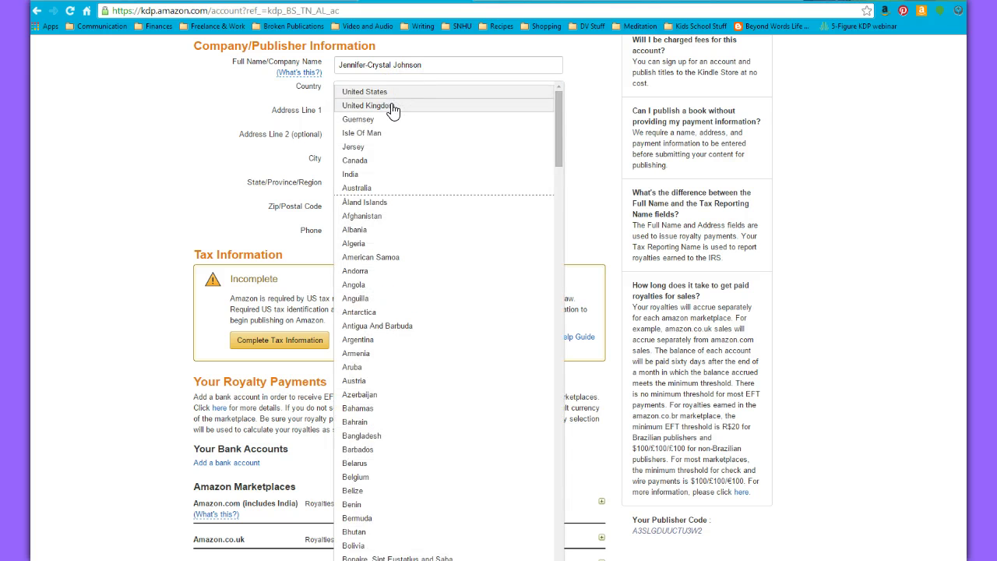
pyautogui.click(385, 91)
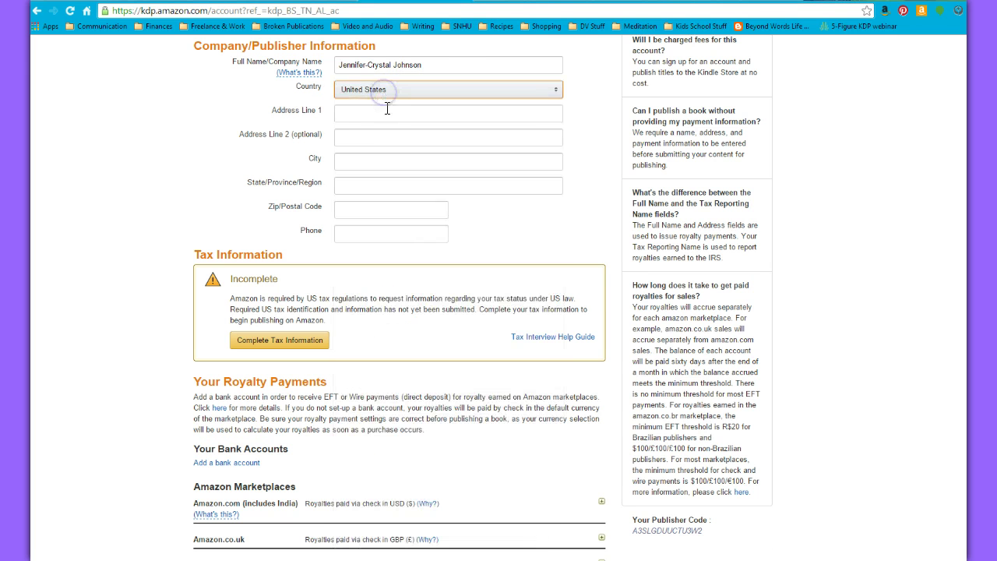
# Review the publisher address and phone fields, the tax information section and the royalty payment settings.
pyautogui.click(365, 113)
pyautogui.click(356, 157)
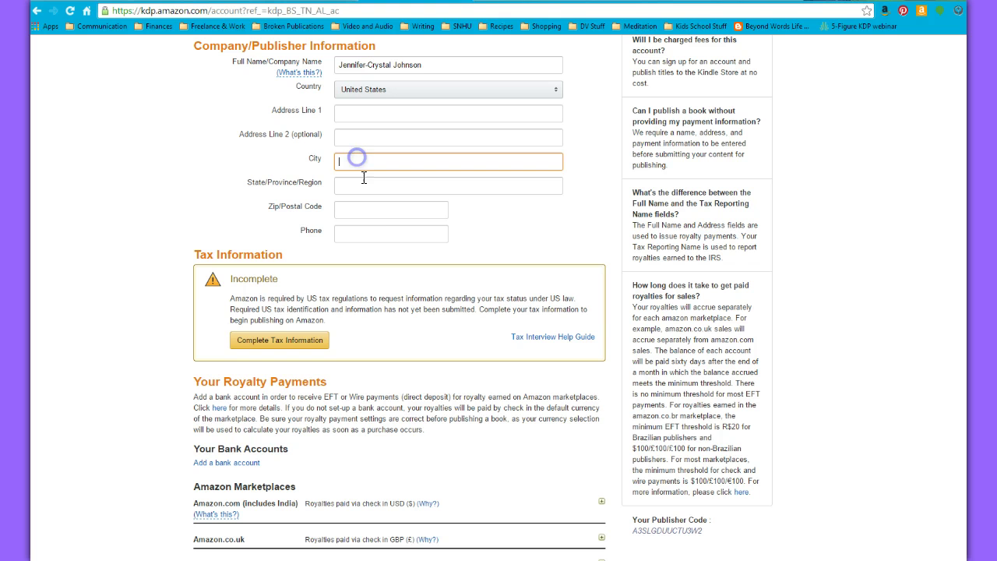
pyautogui.click(361, 187)
pyautogui.click(362, 209)
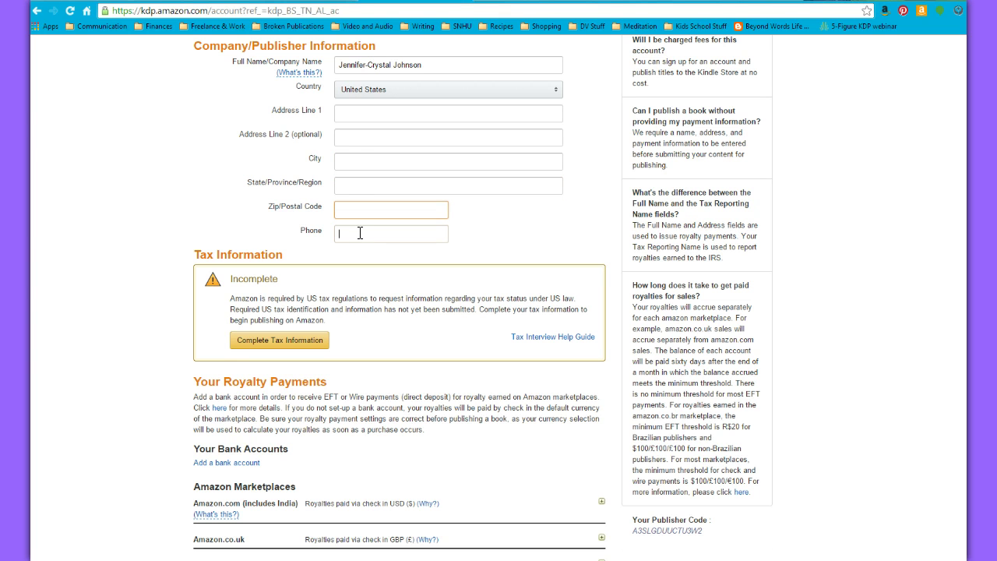
pyautogui.click(359, 233)
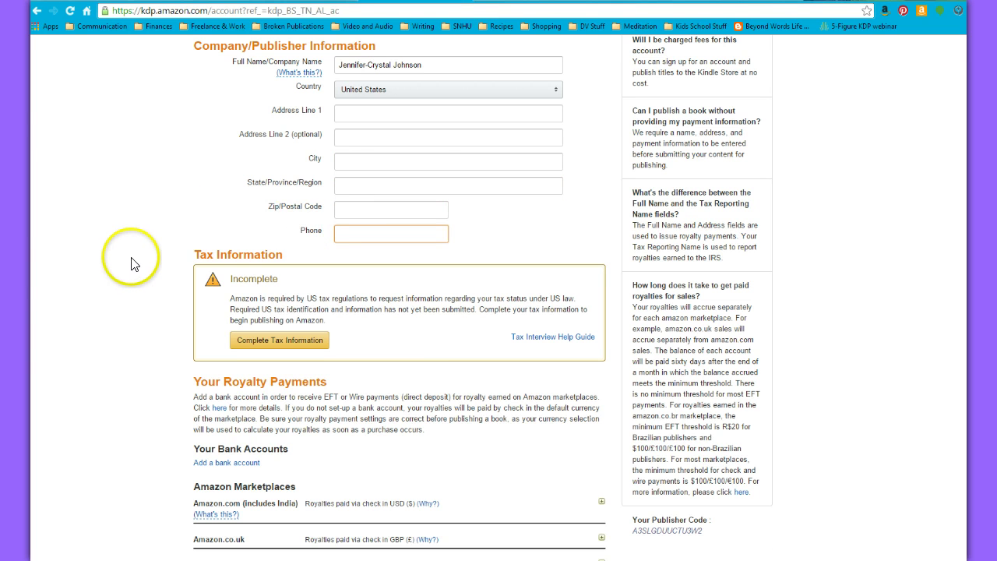
pyautogui.scroll(-3, 130, 263)
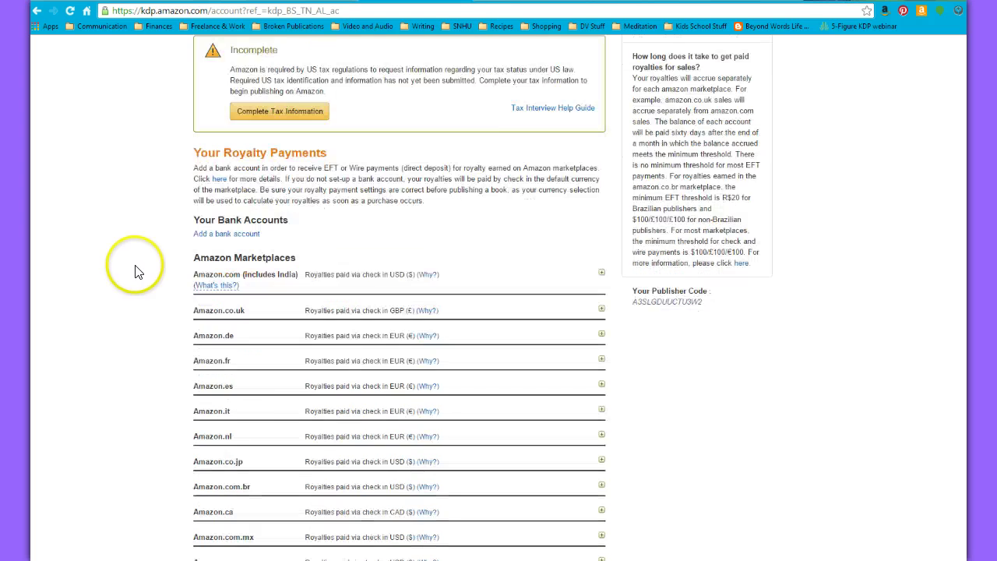
pyautogui.scroll(3, 134, 271)
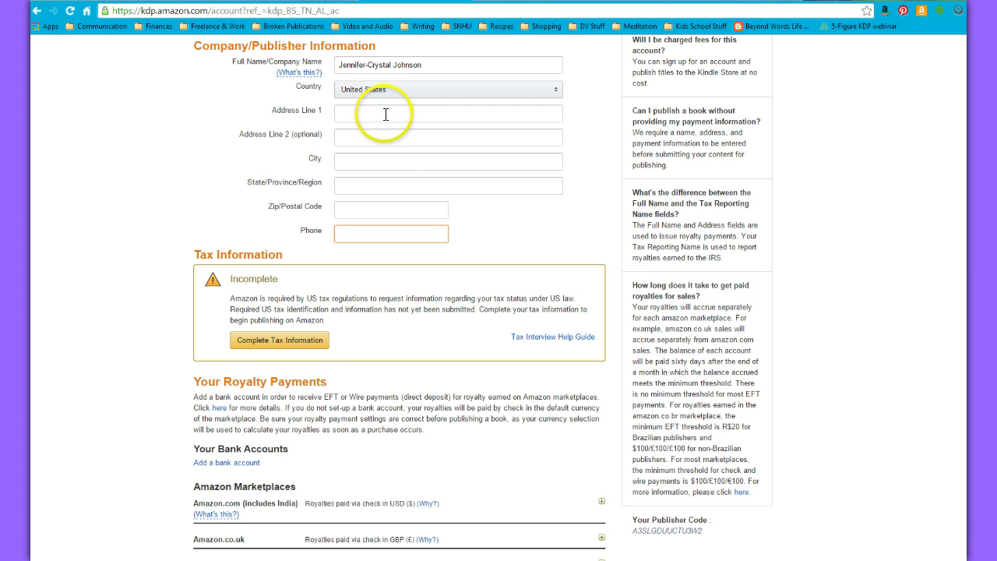
pyautogui.scroll(-1, 147, 200)
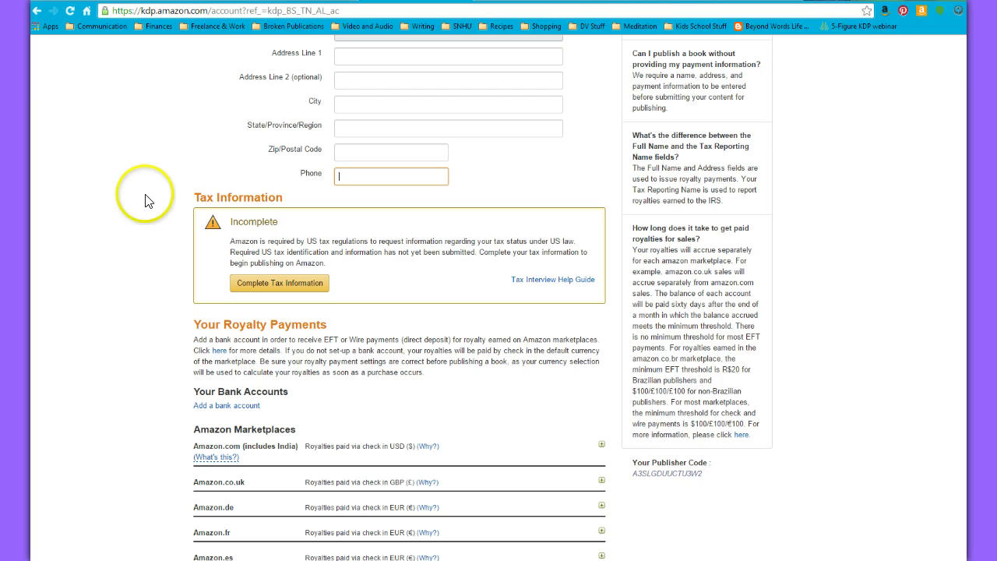
pyautogui.scroll(1, 171, 161)
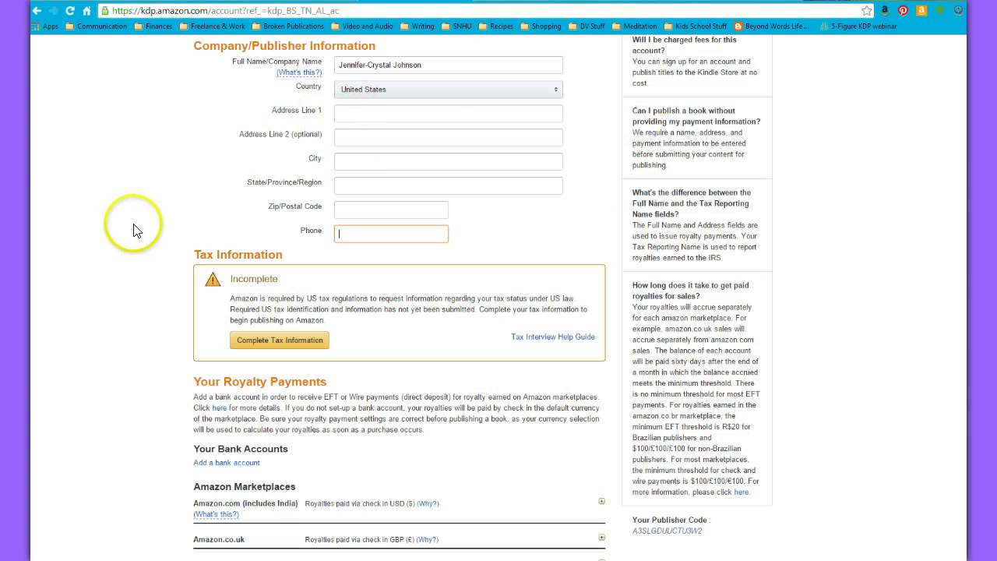
# Try to start the tax information interview, choosing to save the contact information changes and continue.
pyautogui.scroll(-3, 133, 229)
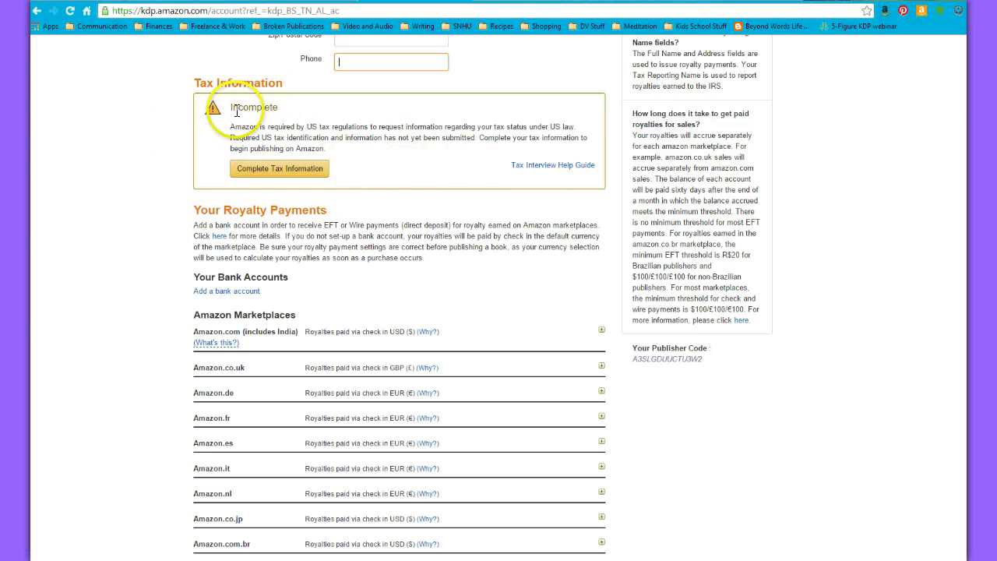
pyautogui.click(276, 169)
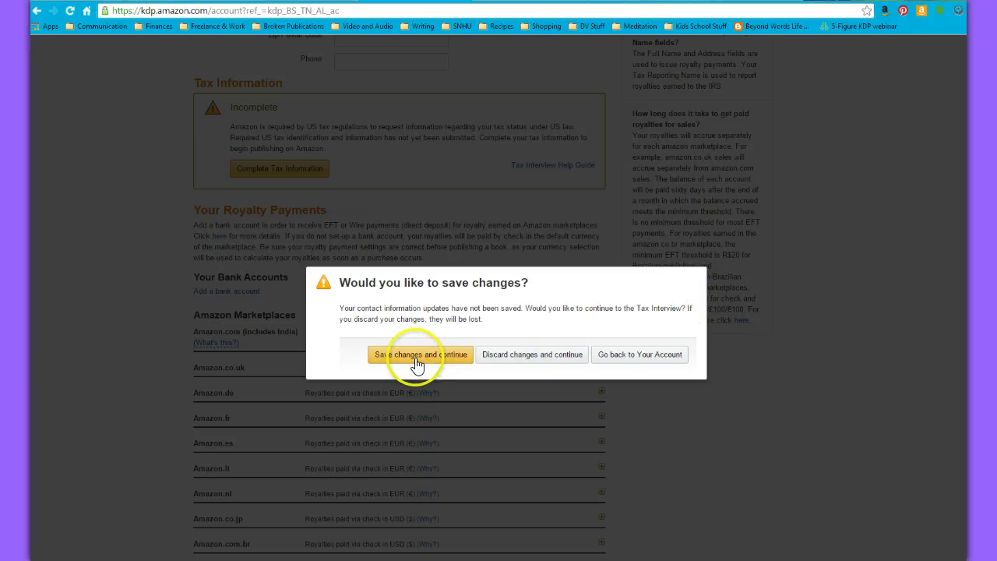
pyautogui.click(445, 360)
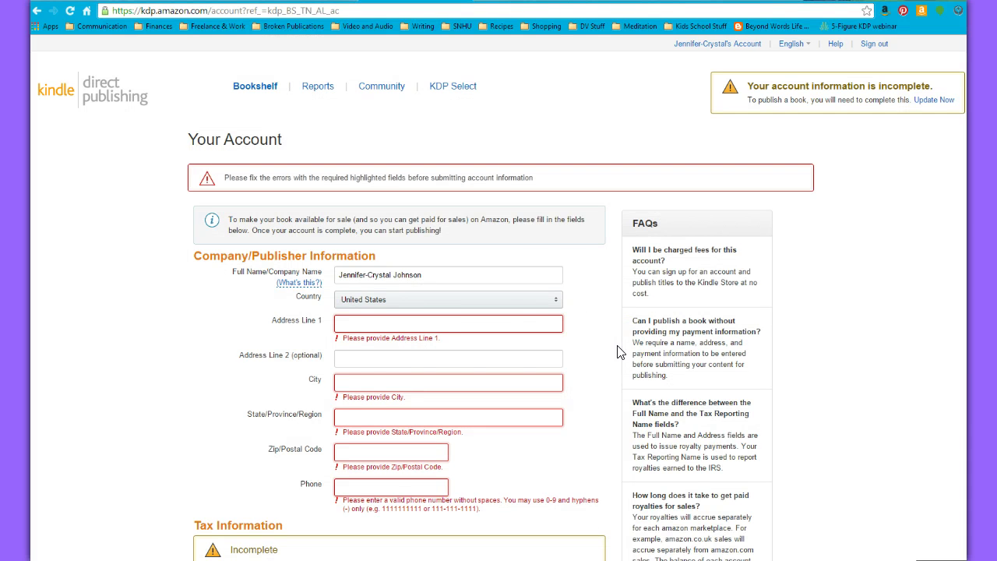
pyautogui.scroll(-2, 219, 392)
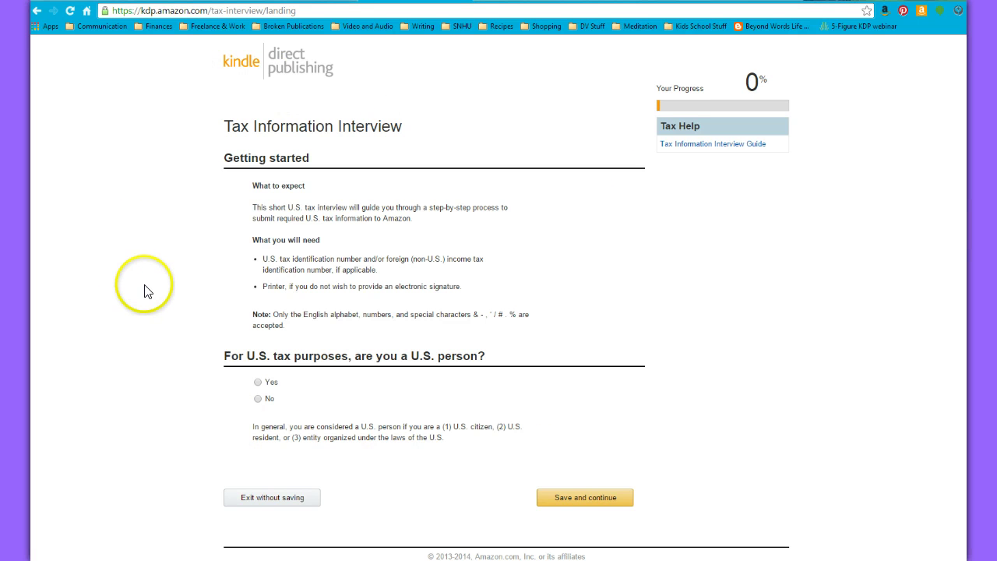
# Answer Yes to being a U.S. person for tax purposes and continue to the taxpayer information form.
pyautogui.click(223, 281)
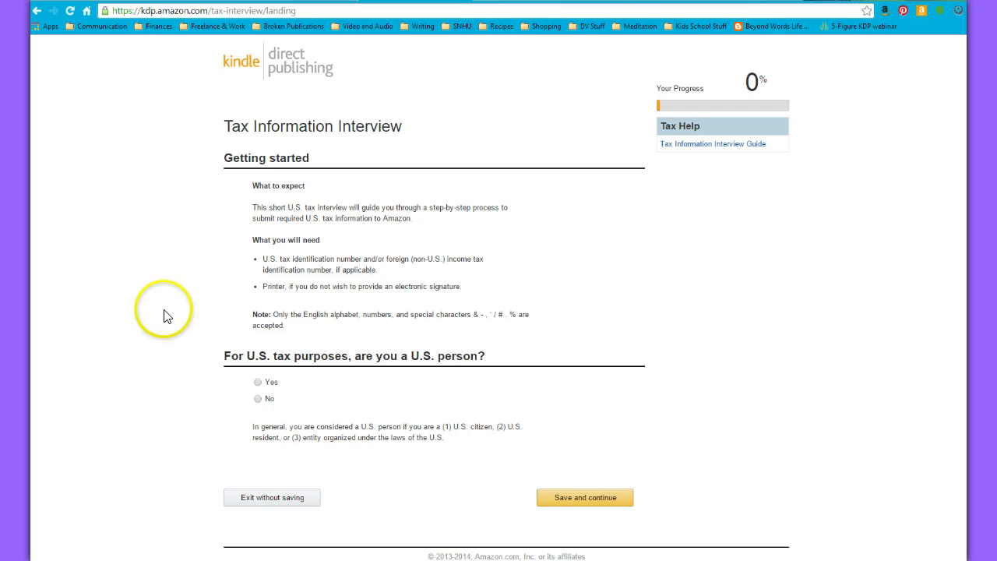
pyautogui.click(584, 497)
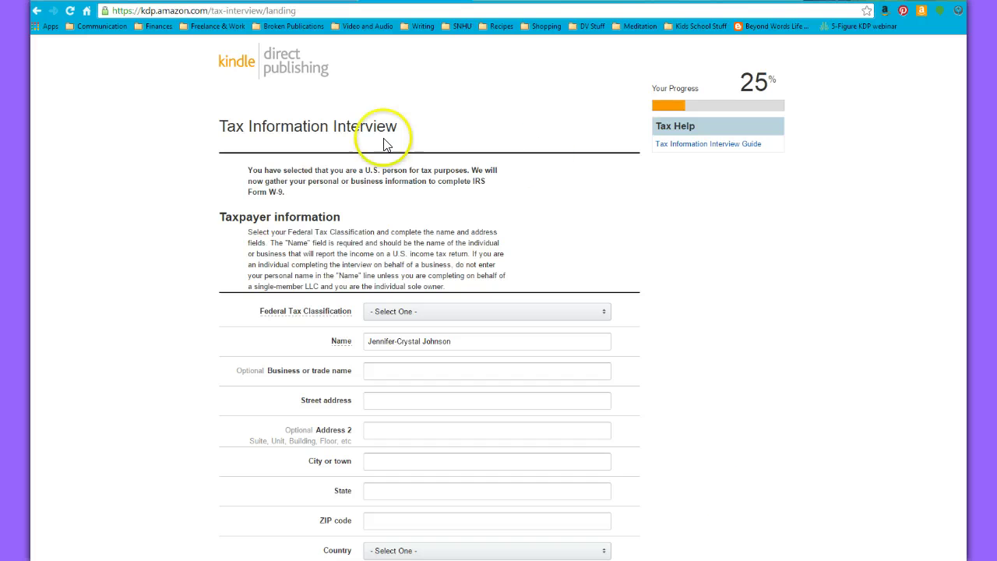
# Review the taxpayer information form and the available Federal Tax Classification options without choosing one.
pyautogui.scroll(-1, 195, 282)
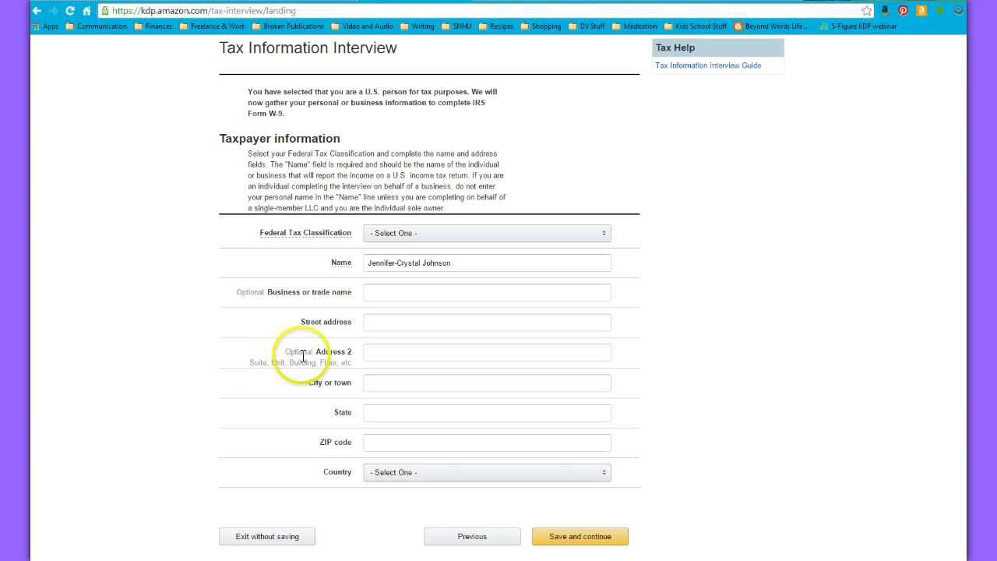
pyautogui.scroll(1, 678, 370)
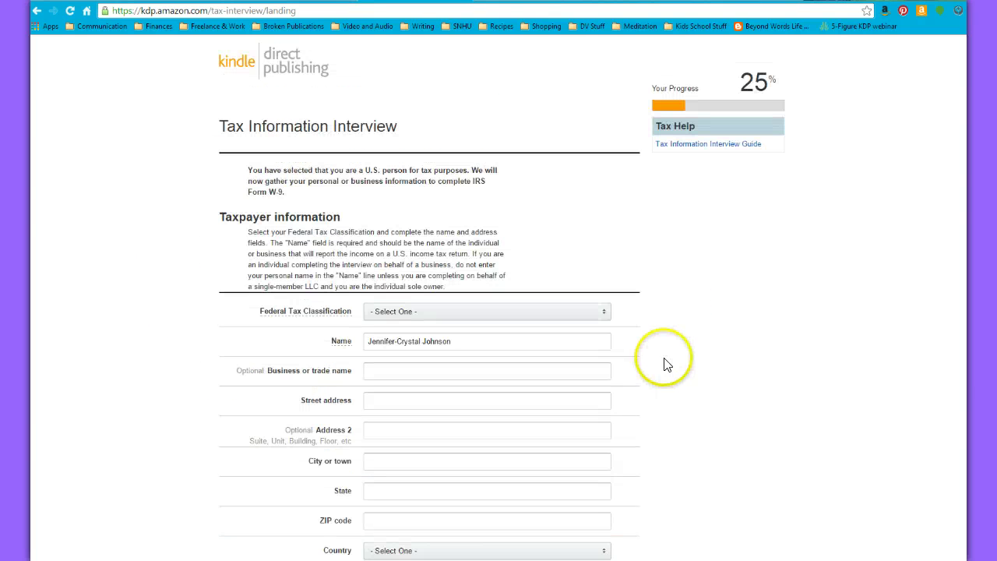
pyautogui.scroll(-1, 682, 357)
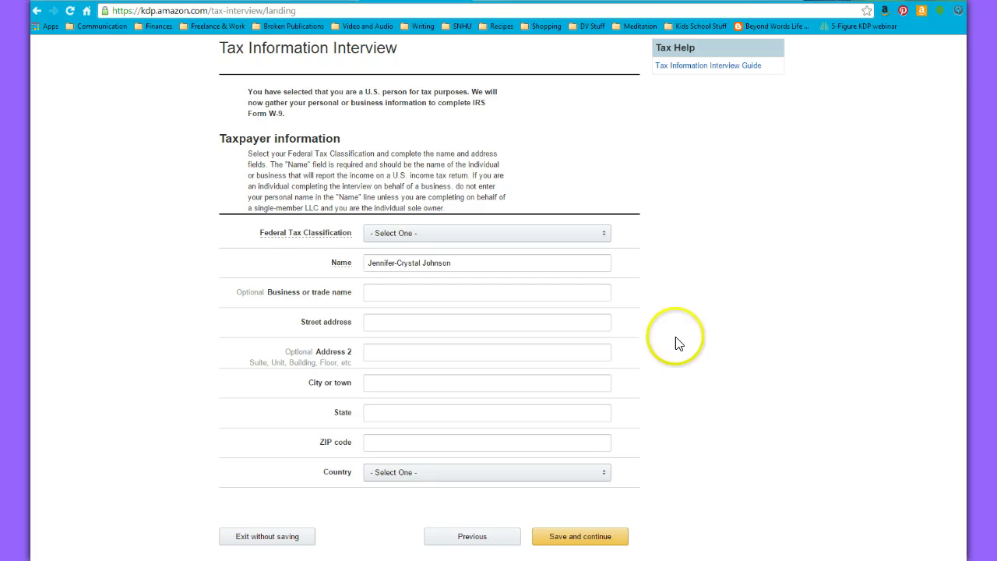
pyautogui.click(605, 238)
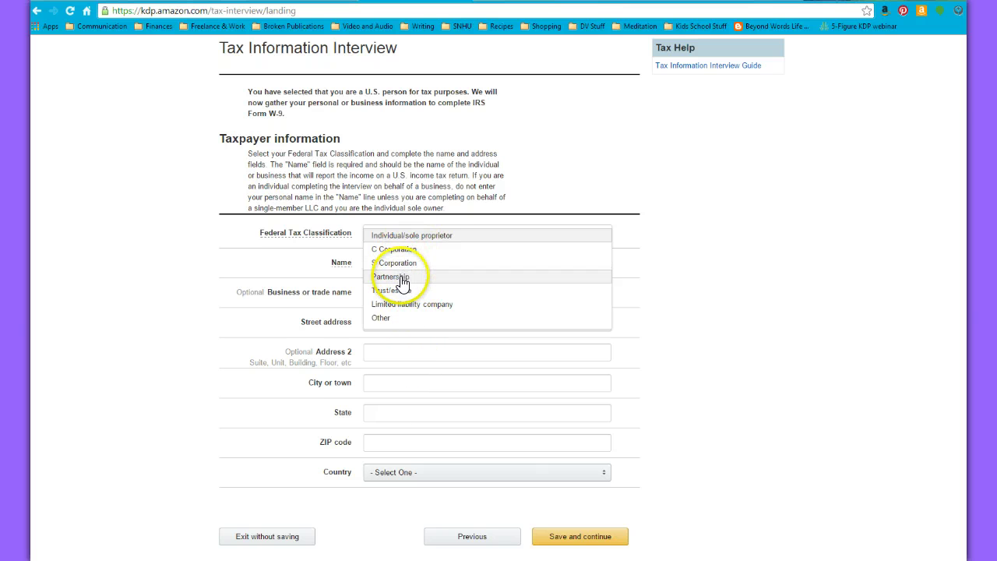
pyautogui.click(153, 250)
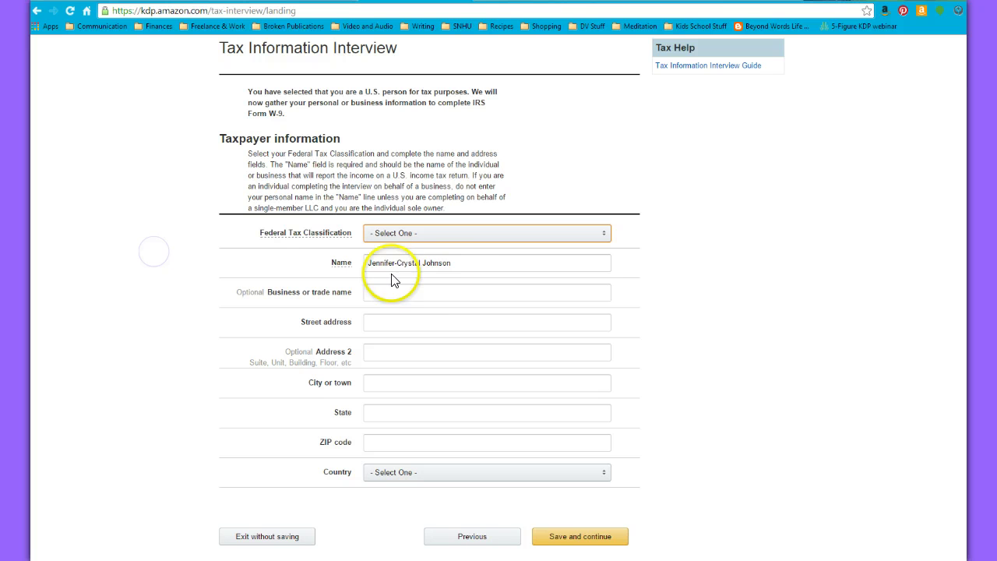
# Check the business name, address, city and state fields of the taxpayer form and try to continue without filling them in.
pyautogui.click(377, 292)
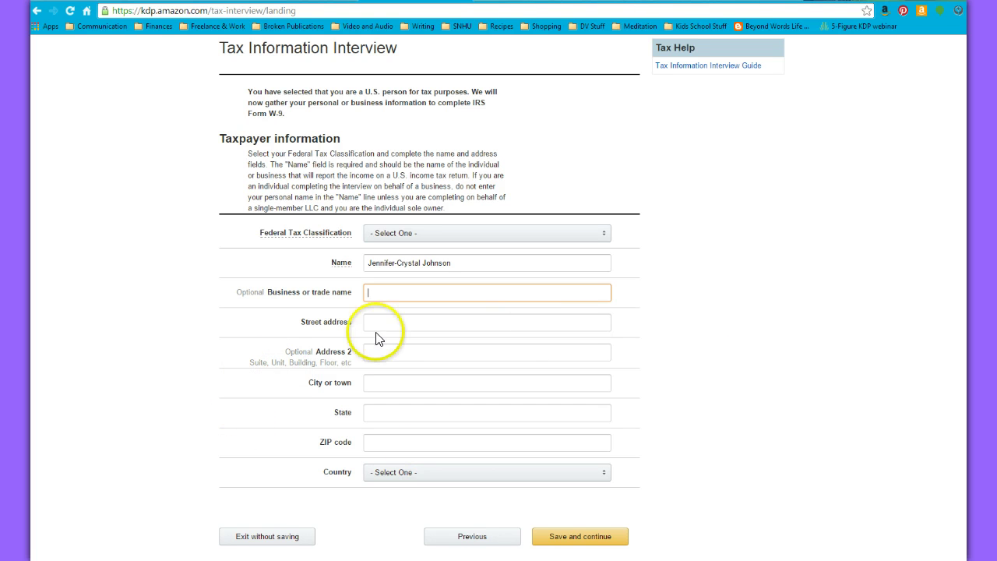
pyautogui.click(398, 352)
pyautogui.click(383, 381)
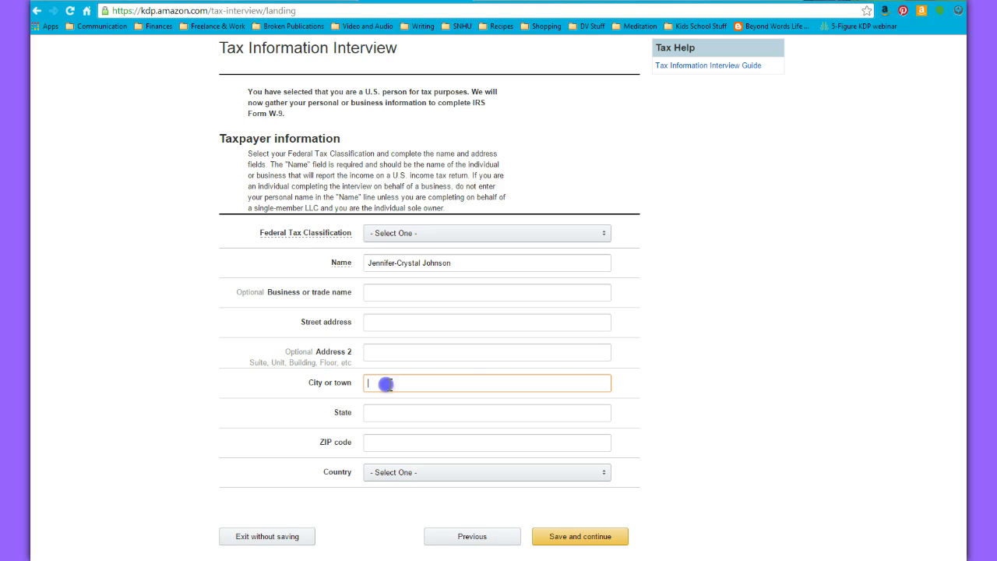
pyautogui.click(410, 410)
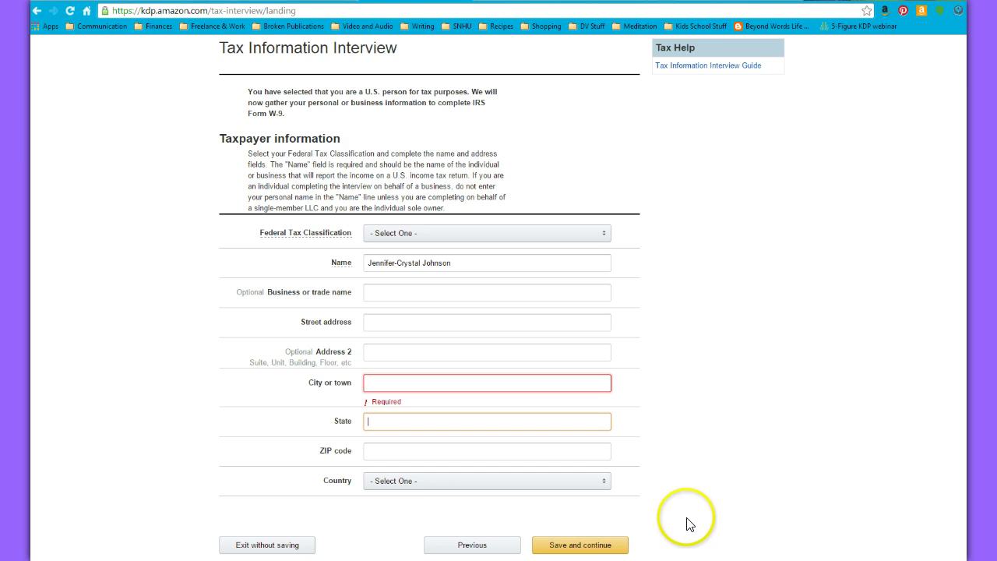
pyautogui.click(573, 545)
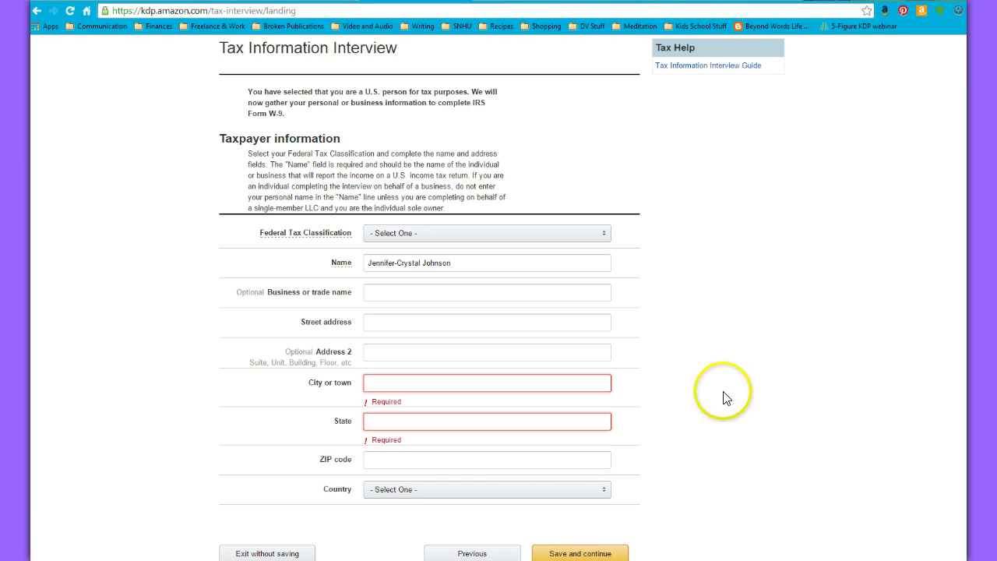
pyautogui.scroll(-1, 724, 394)
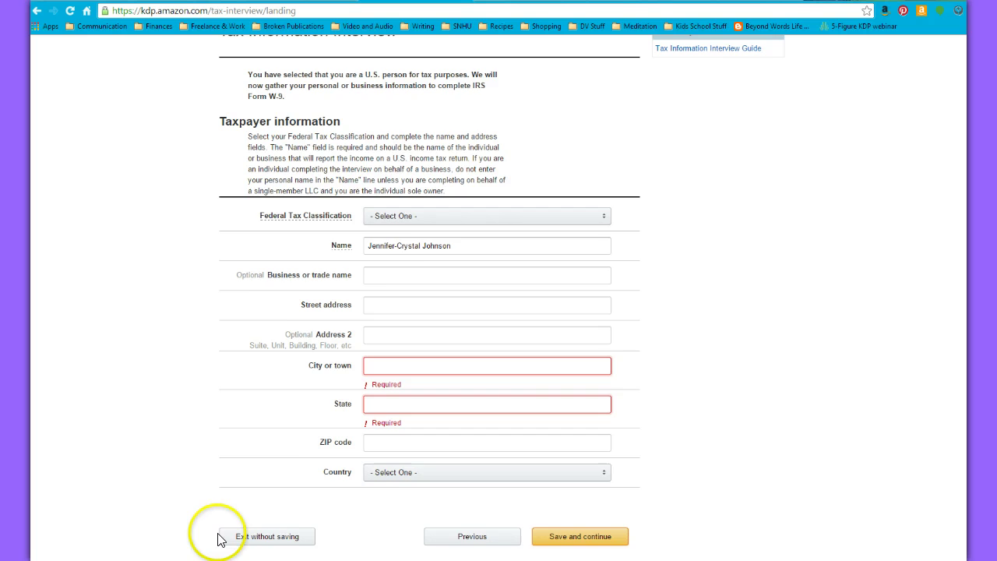
pyautogui.scroll(2, 701, 390)
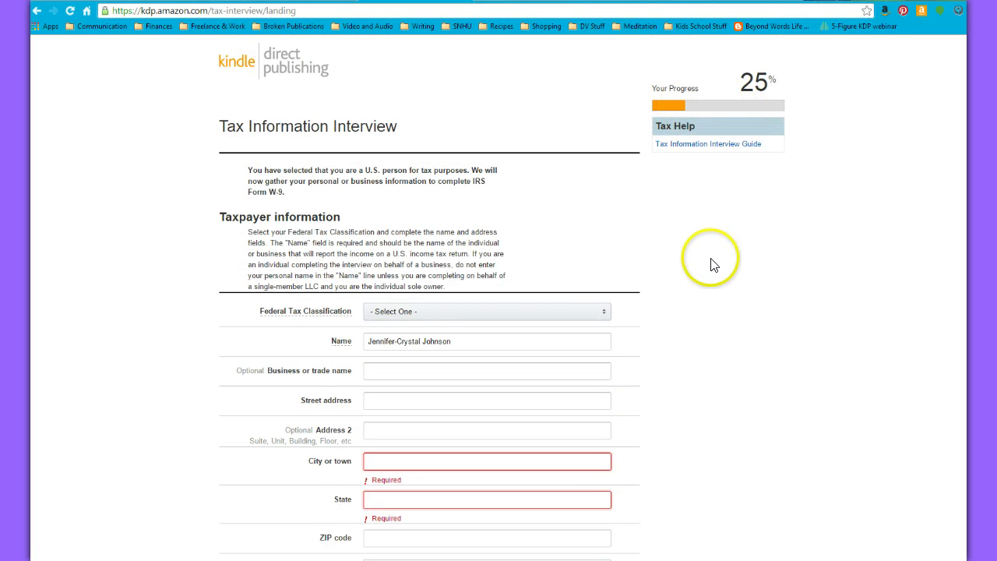
pyautogui.scroll(-2, 703, 314)
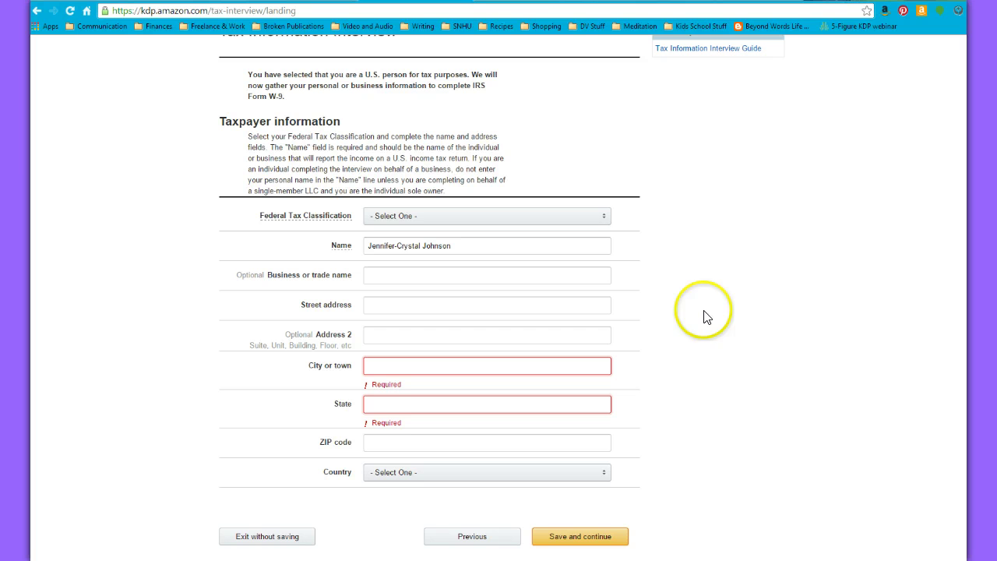
# Exit the tax information interview without saving and agree to update the account information.
pyautogui.click(284, 541)
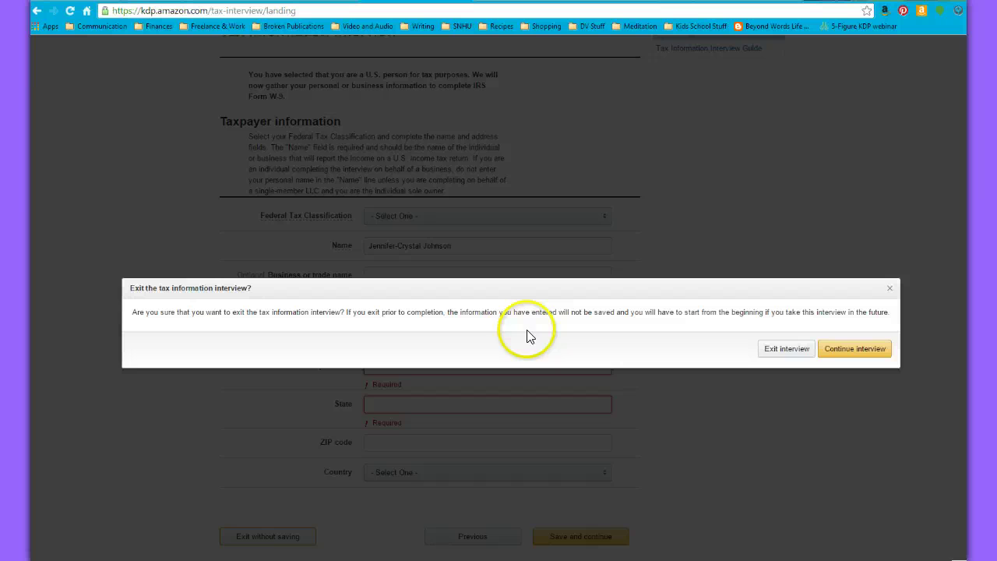
pyautogui.click(788, 350)
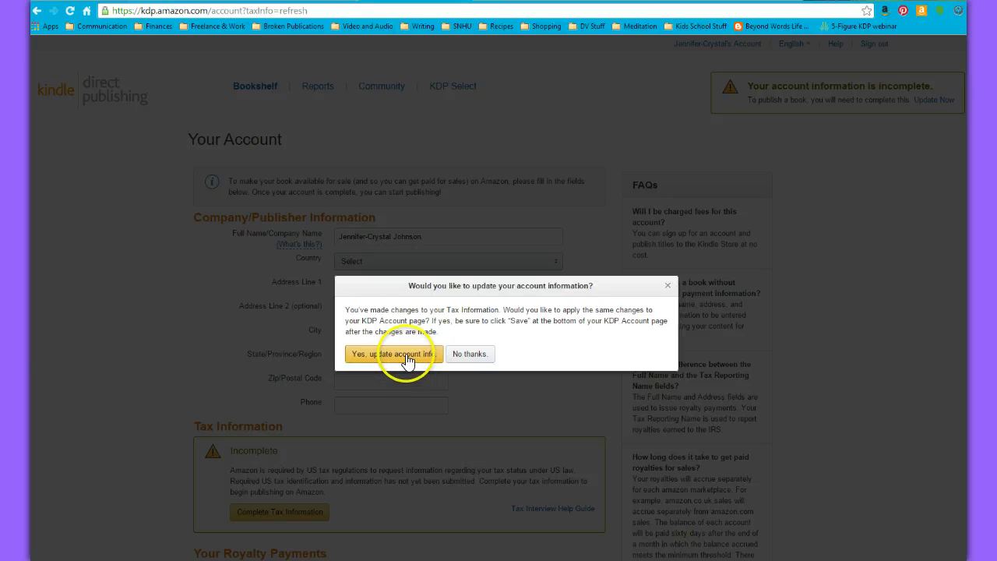
pyautogui.click(406, 354)
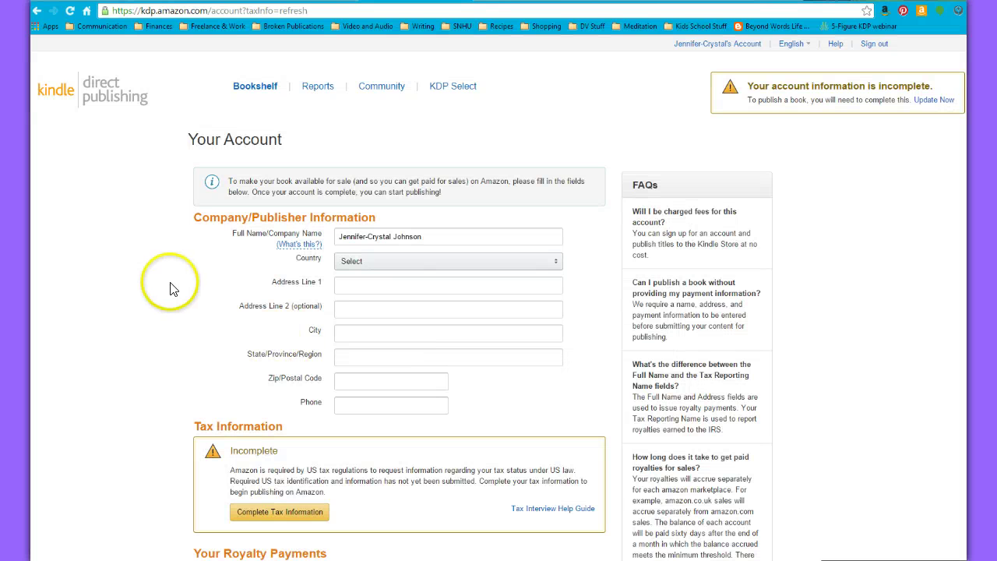
# Review the bank account details required for a bank located in the United States, then cancel without adding an account.
pyautogui.scroll(-3, 148, 290)
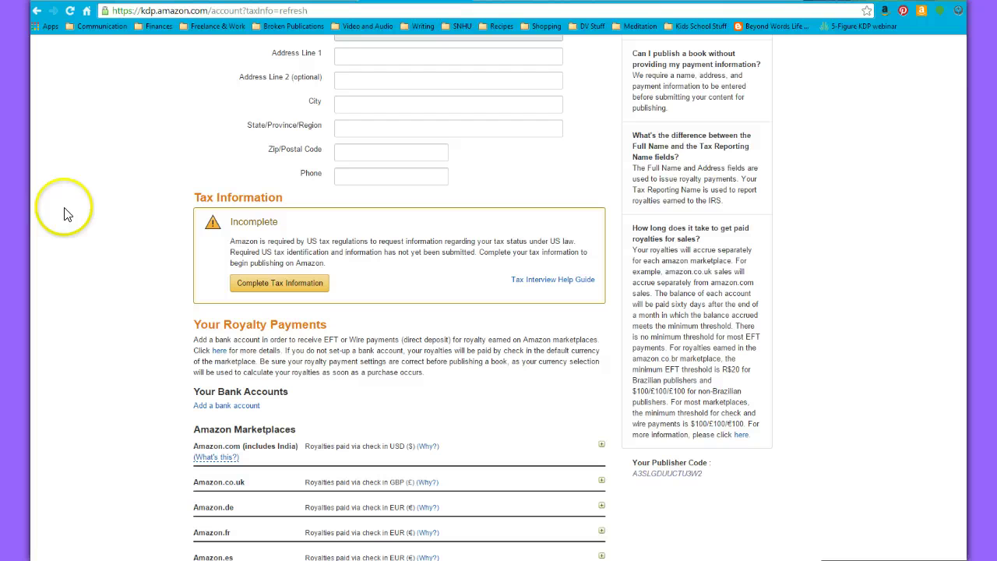
pyautogui.scroll(-4, 116, 339)
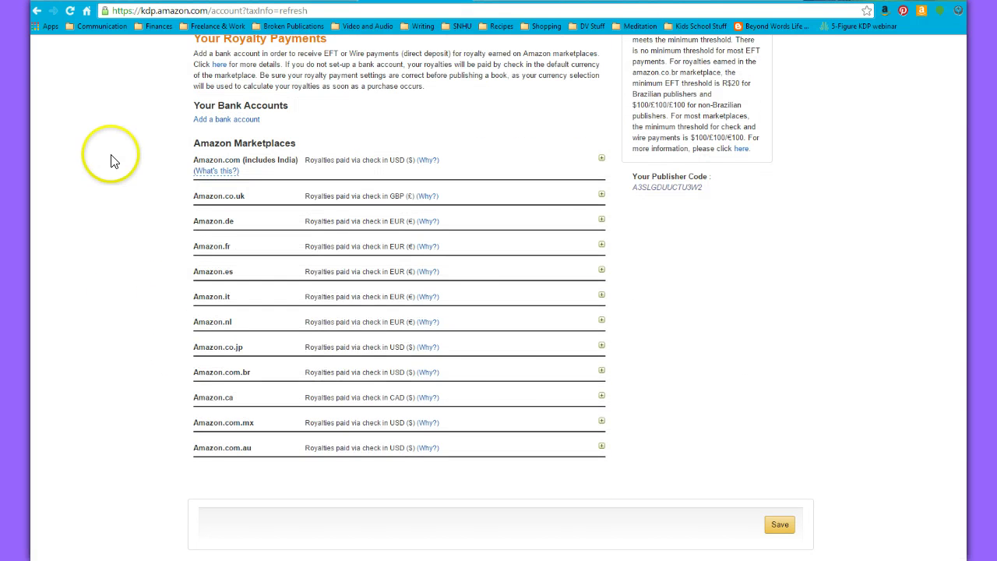
pyautogui.scroll(1, 125, 174)
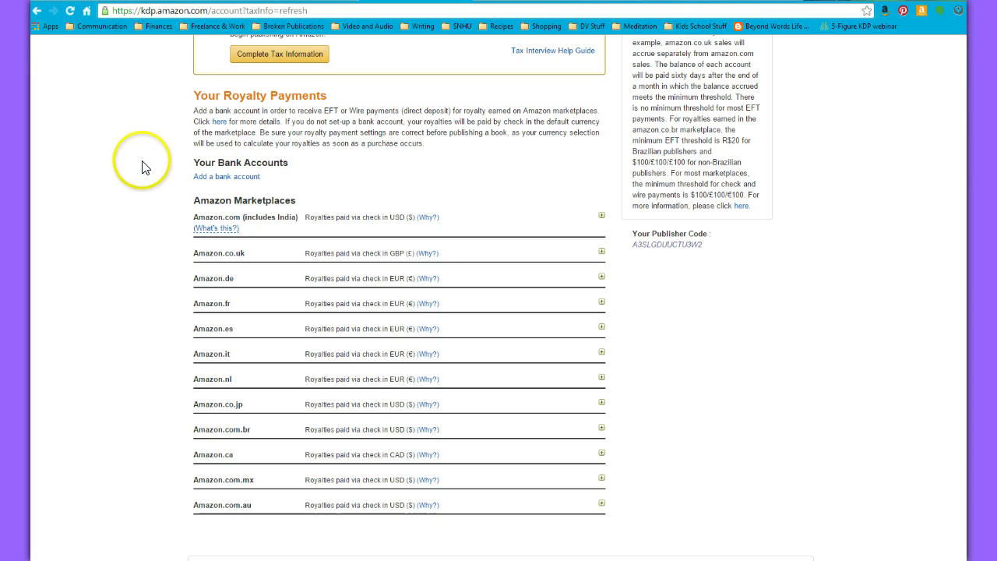
pyautogui.click(224, 180)
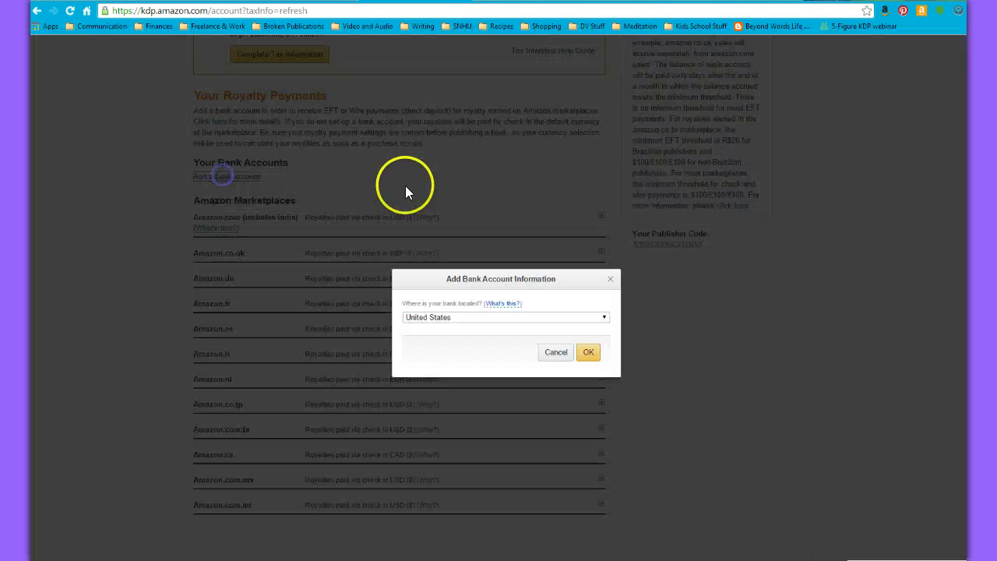
pyautogui.click(590, 353)
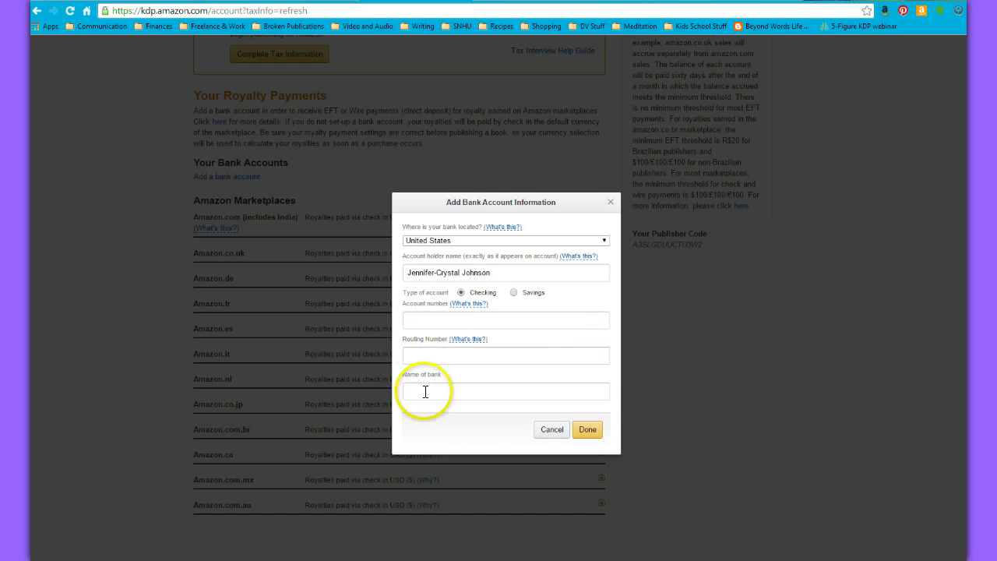
pyautogui.click(551, 429)
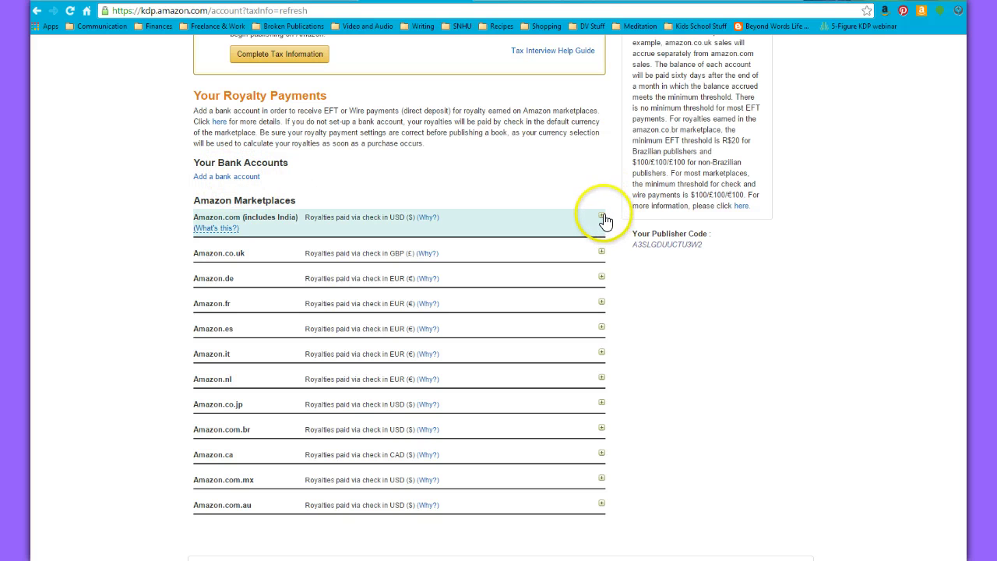
# Expand the royalty payment settings for the Amazon.com, Amazon.co.uk and Amazon.de marketplaces.
pyautogui.click(601, 217)
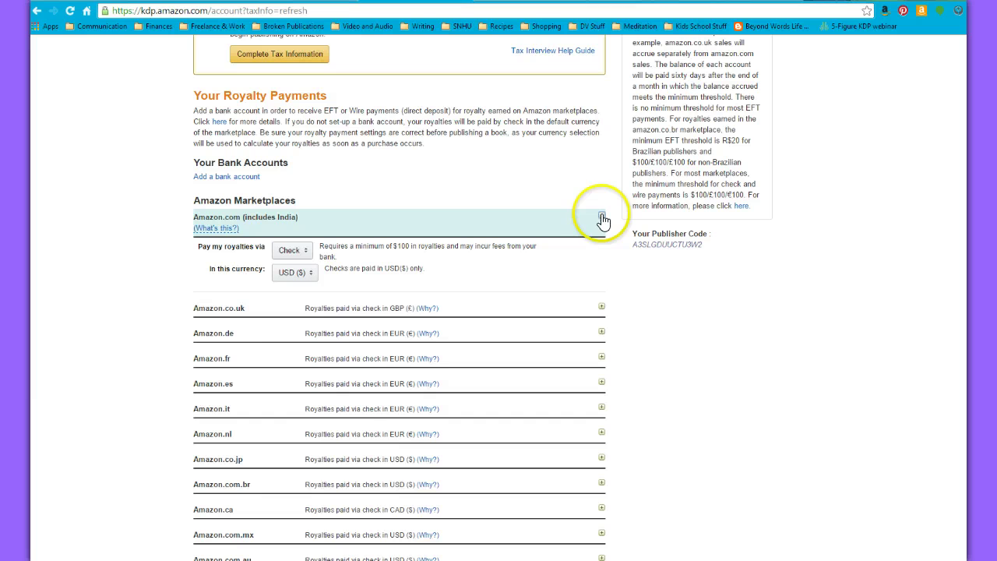
pyautogui.click(601, 308)
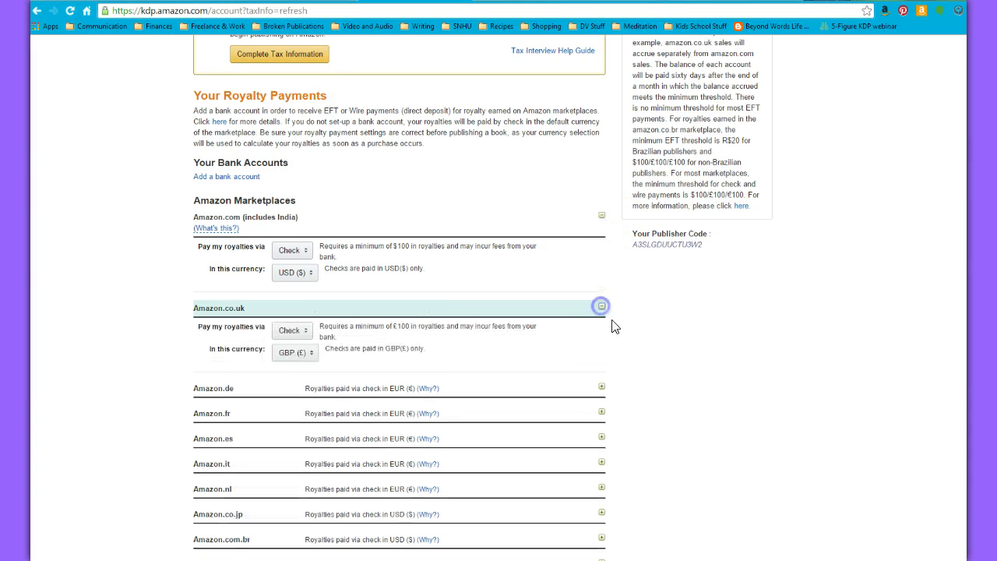
pyautogui.click(602, 387)
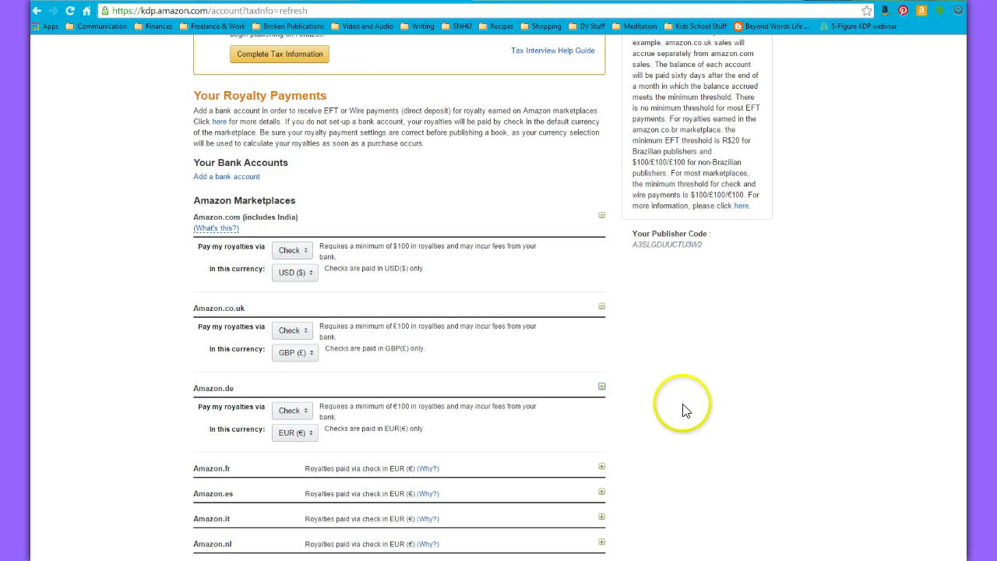
pyautogui.scroll(-3, 681, 407)
pyautogui.scroll(2, 684, 409)
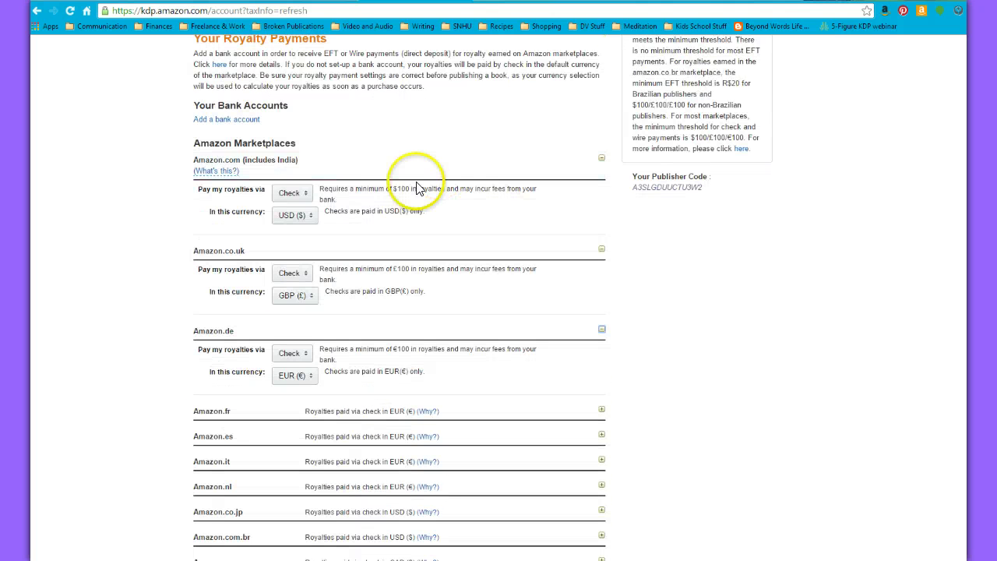
# Set the Amazon.com royalties to be paid via EFT and check the bank account note below.
pyautogui.click(307, 200)
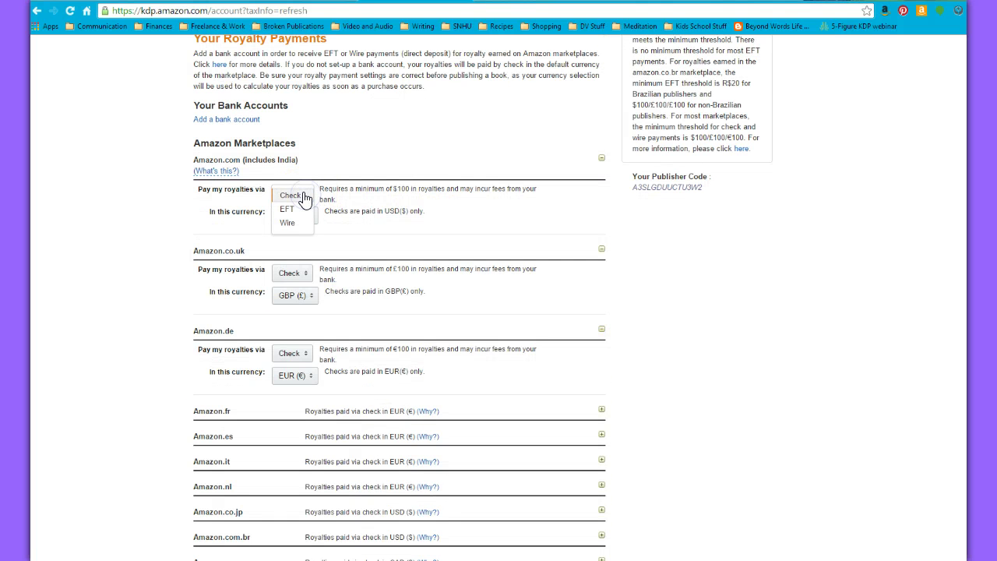
pyautogui.click(285, 207)
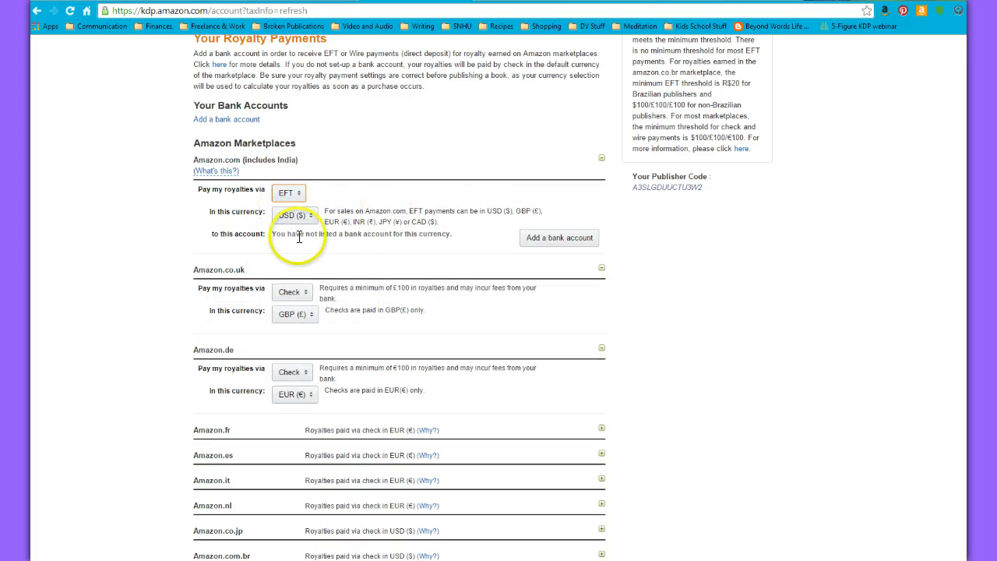
pyautogui.moveTo(416, 242); pyautogui.dragTo(461, 237)
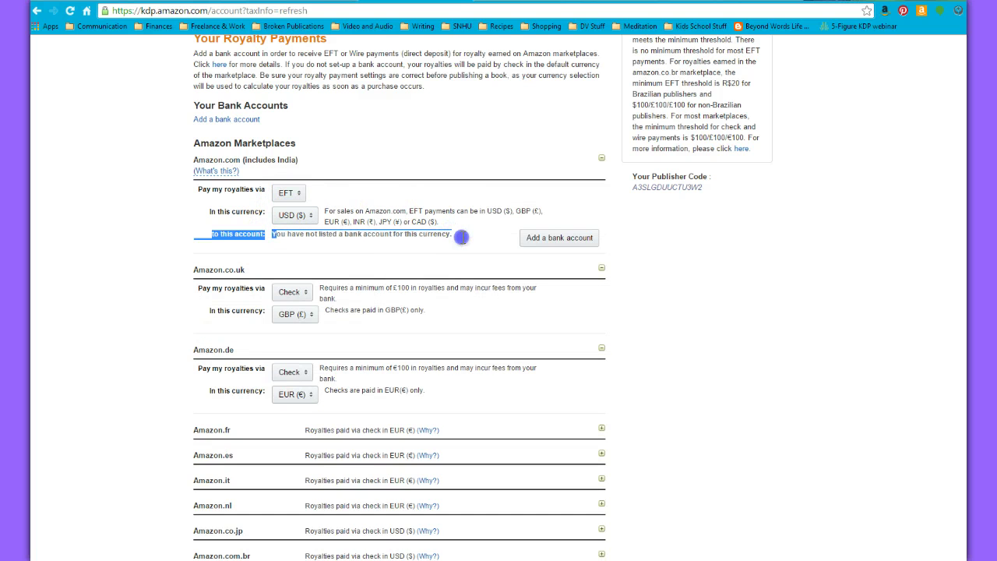
pyautogui.moveTo(253, 262); pyautogui.dragTo(141, 243)
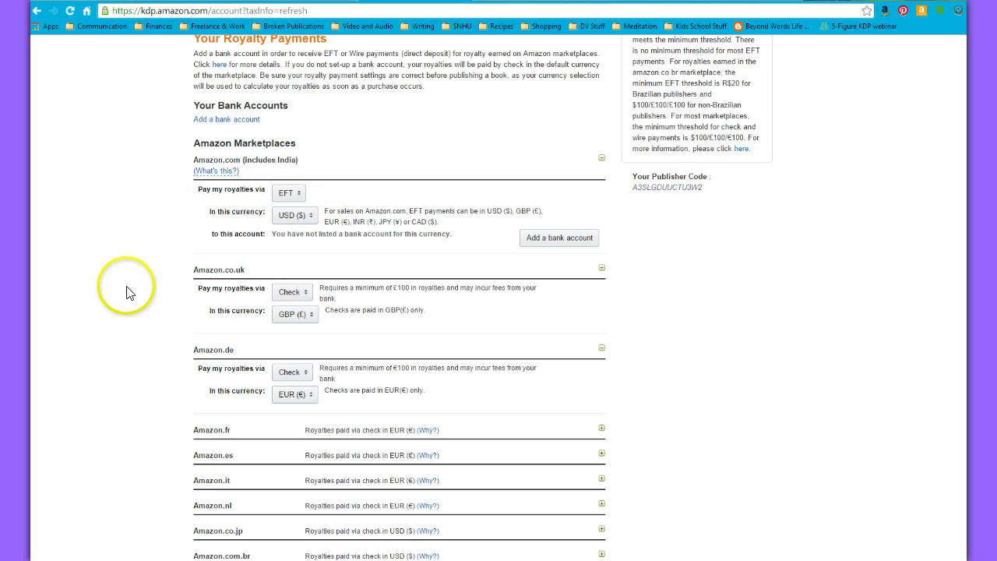
# Set the Amazon.co.uk royalties to be paid via EFT in USD ($).
pyautogui.scroll(-2, 144, 257)
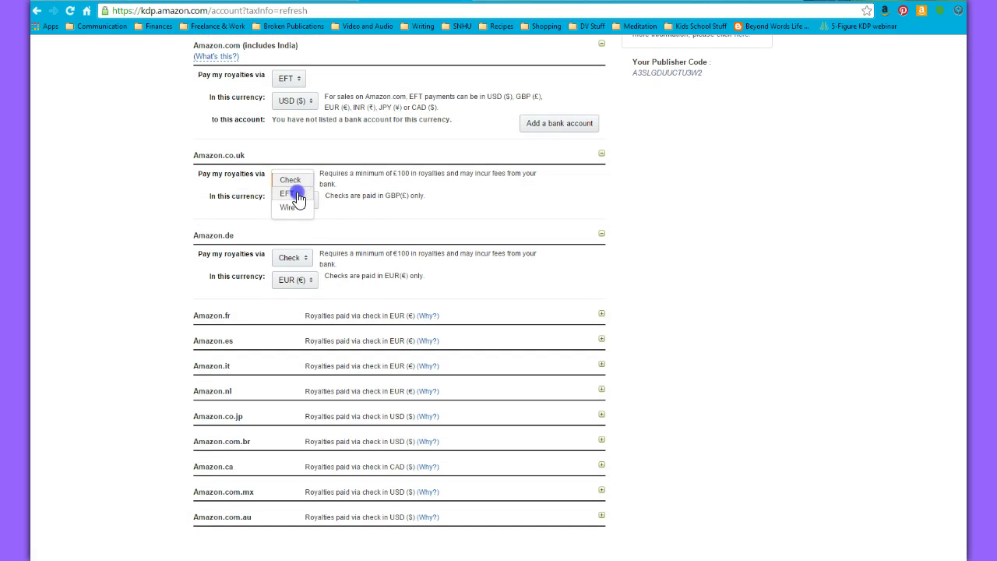
pyautogui.click(297, 198)
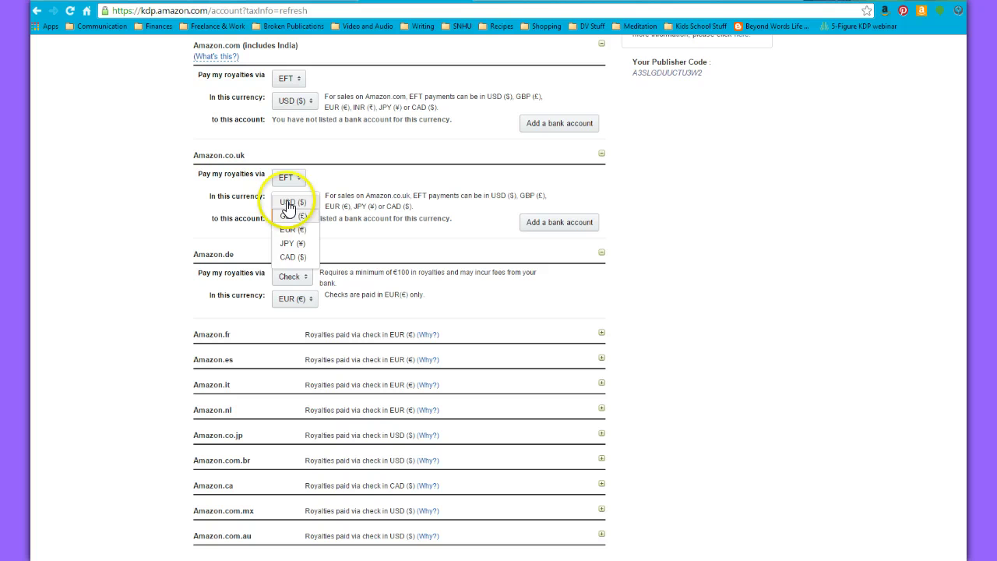
pyautogui.click(288, 204)
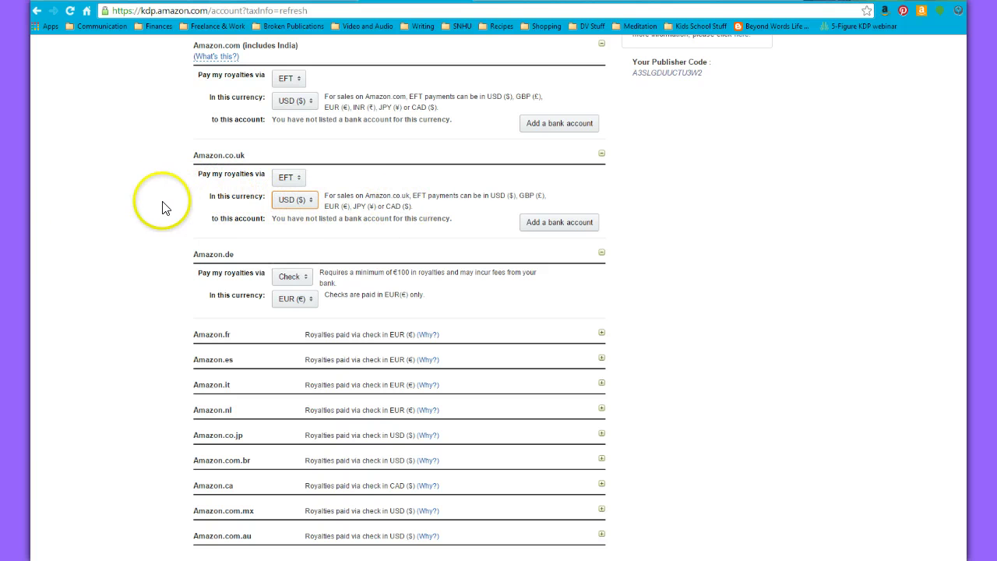
pyautogui.scroll(-1, 133, 221)
pyautogui.scroll(-1, 132, 221)
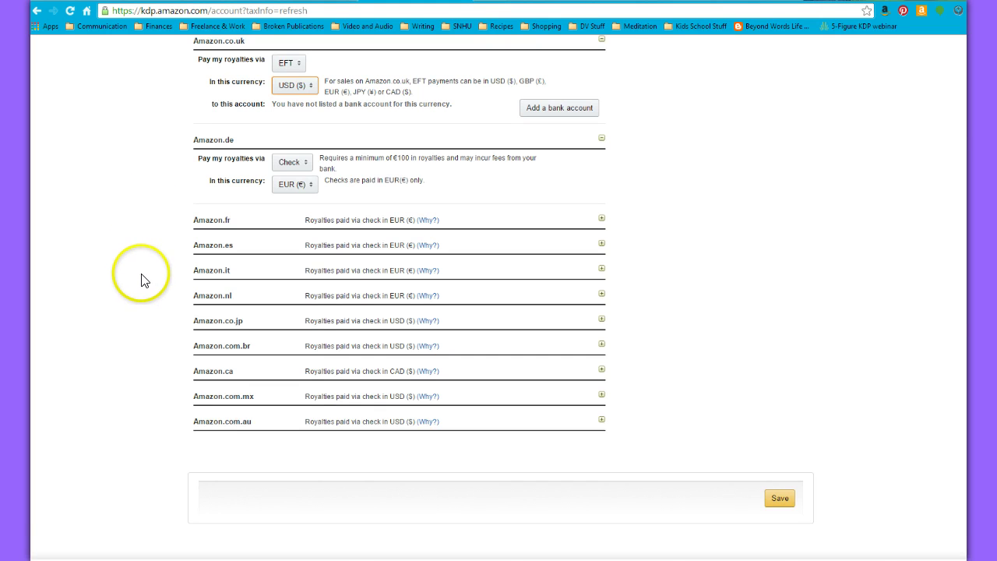
# Review the royalty payment settings of the remaining marketplaces, from Amazon.de through Amazon.com.au.
pyautogui.scroll(-1, 142, 276)
pyautogui.scroll(3, 155, 275)
pyautogui.scroll(-3, 165, 279)
pyautogui.scroll(2, 187, 280)
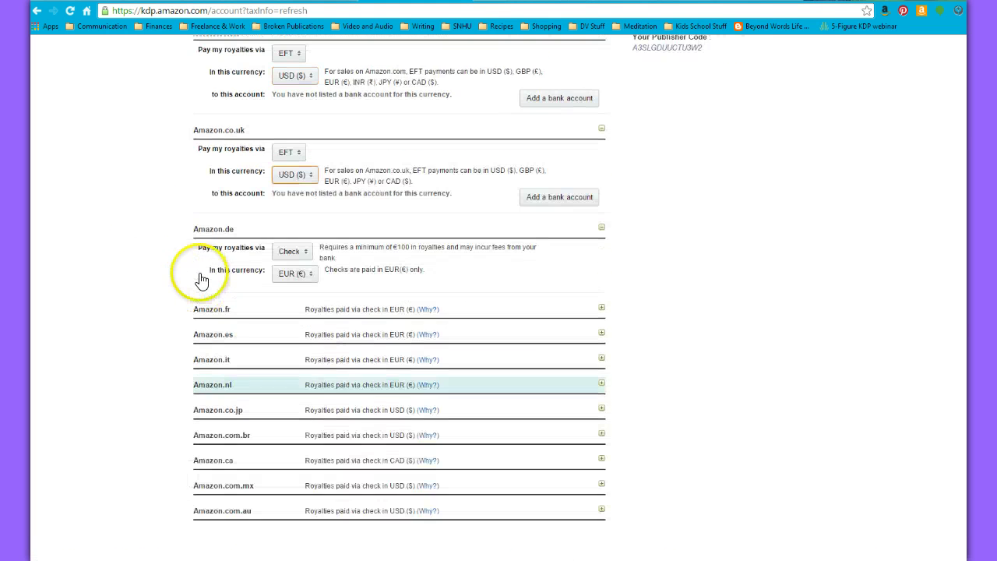
pyautogui.scroll(-1, 184, 314)
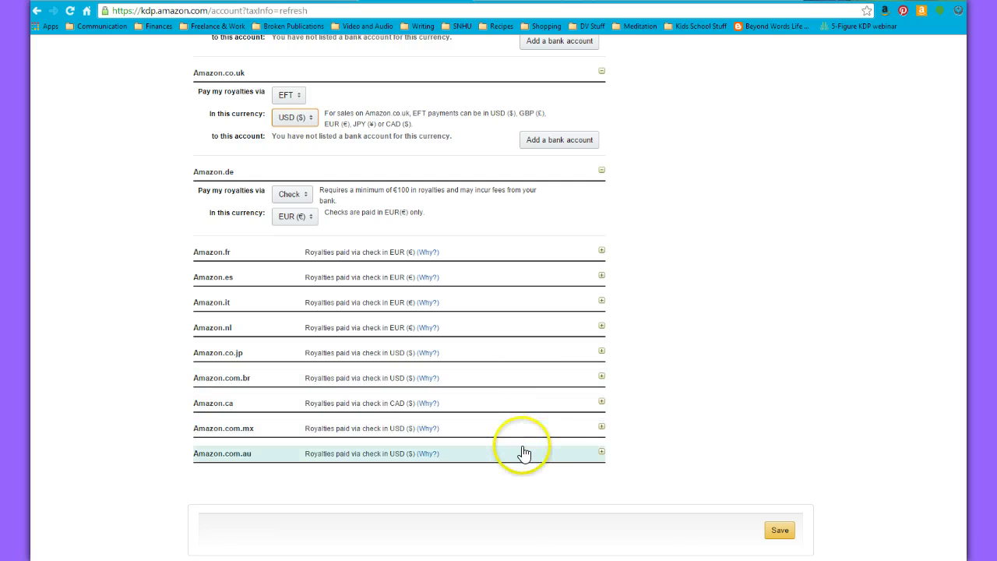
pyautogui.click(803, 340)
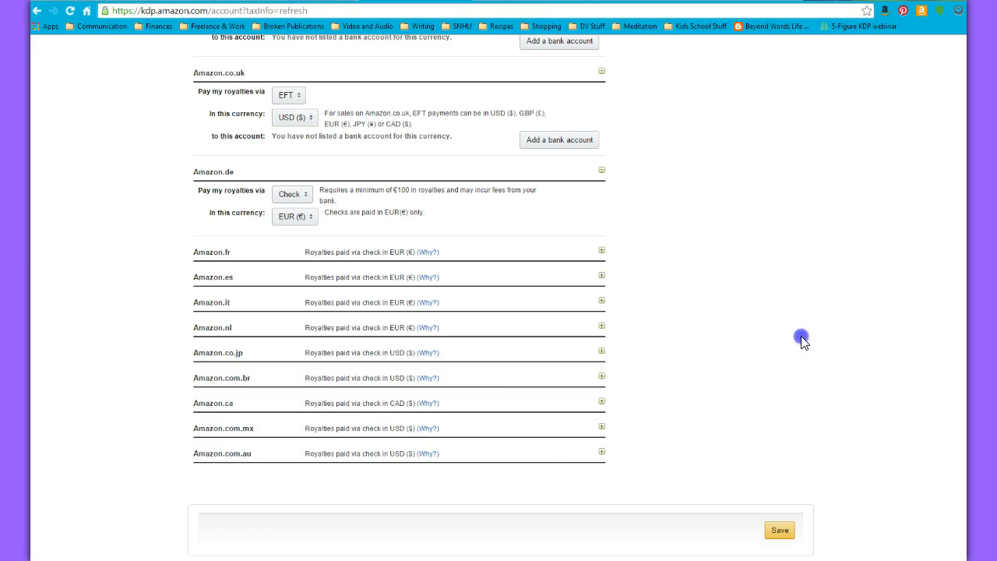
pyautogui.scroll(-1, 894, 333)
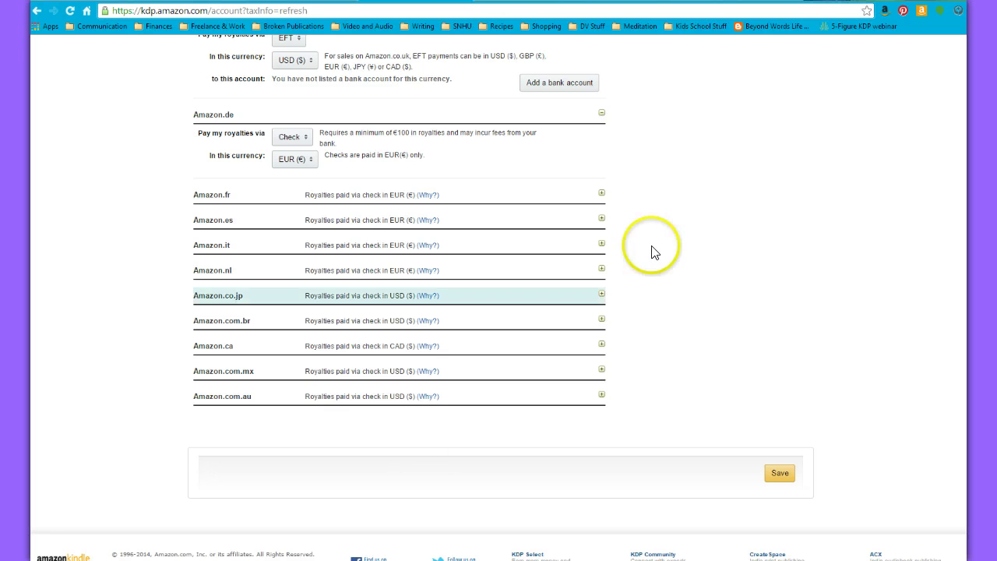
# Try to save the account information and check the whole form for entries that need fixing.
pyautogui.click(779, 473)
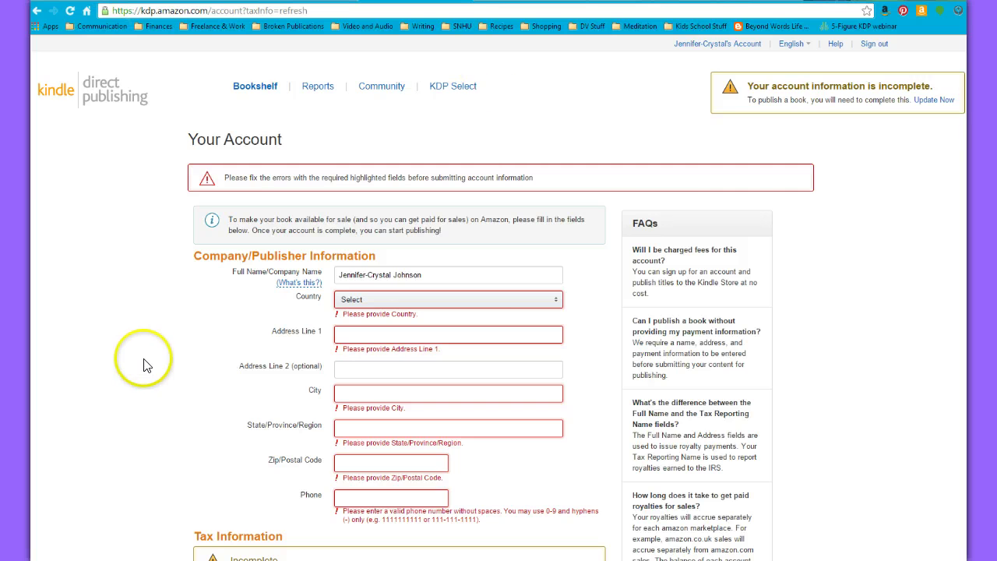
pyautogui.scroll(-10, 145, 363)
pyautogui.scroll(-2, 143, 366)
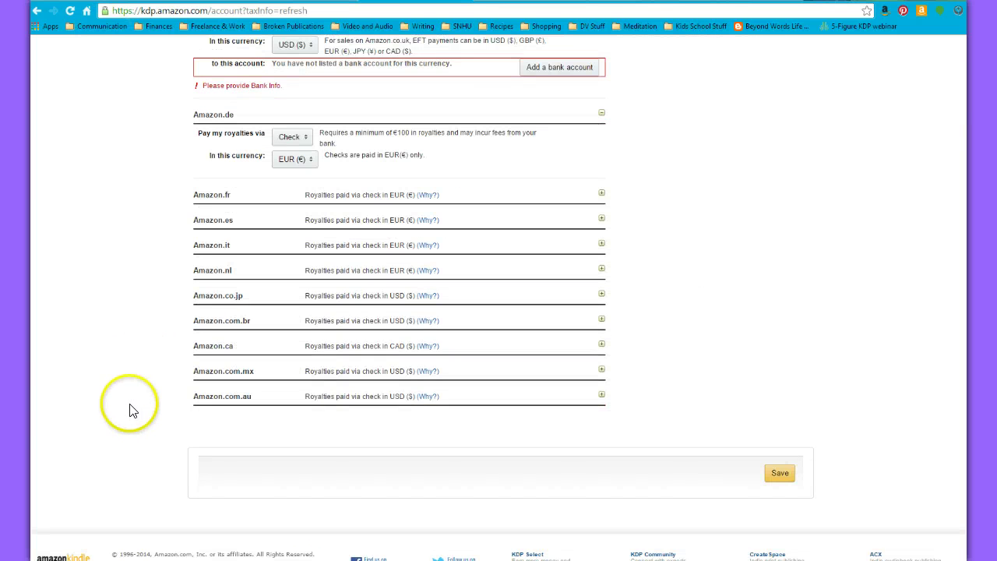
pyautogui.scroll(10, 131, 408)
pyautogui.scroll(1, 134, 412)
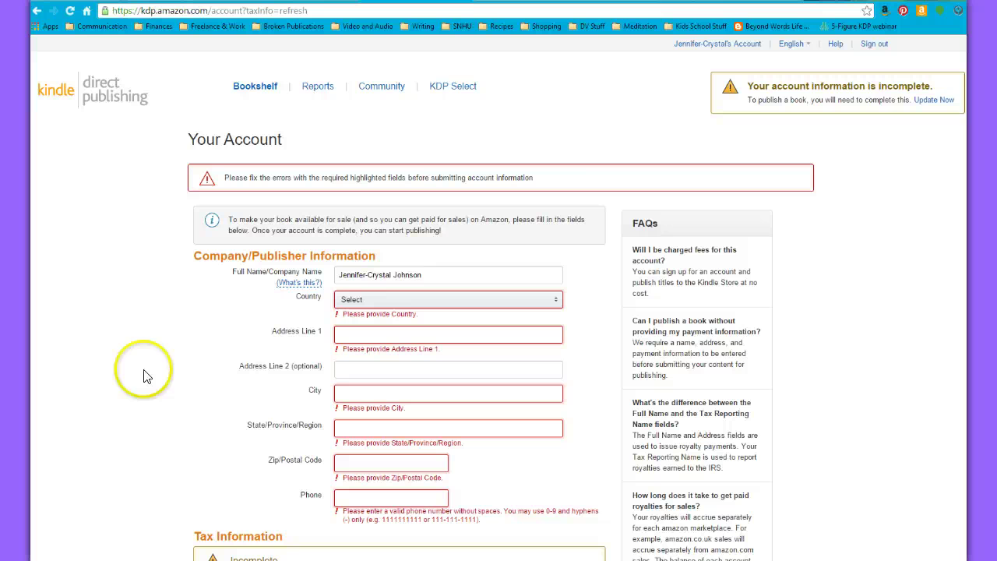
# Visit the Bookshelf and return to the account page to review the publisher, tax information and royalty payment sections.
pyautogui.click(262, 89)
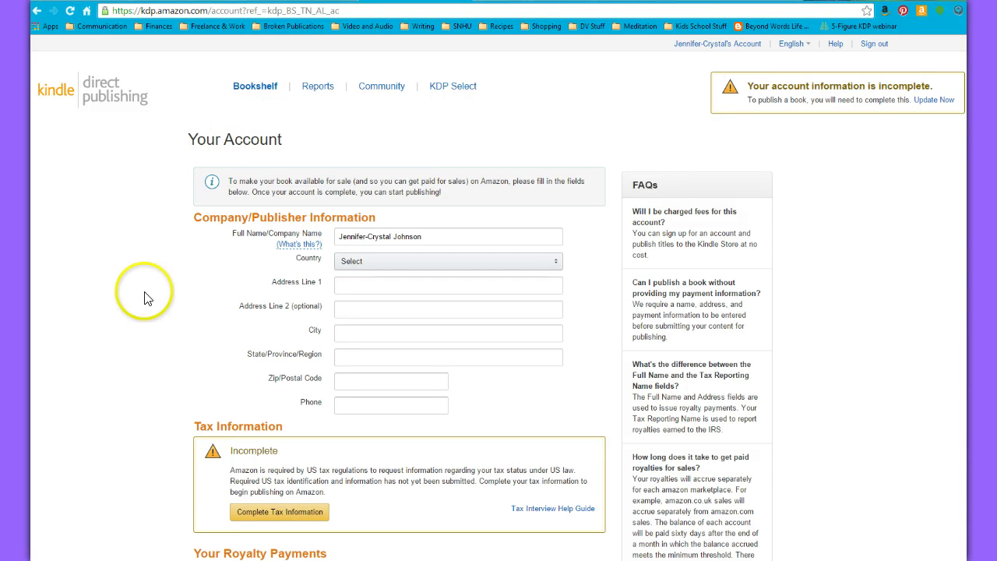
pyautogui.scroll(-4, 145, 295)
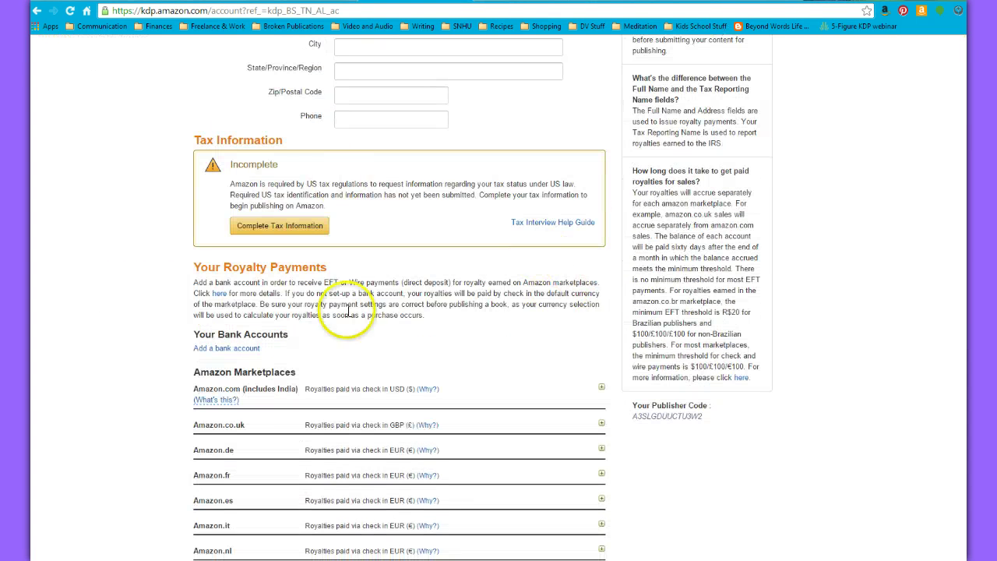
pyautogui.scroll(3, 122, 318)
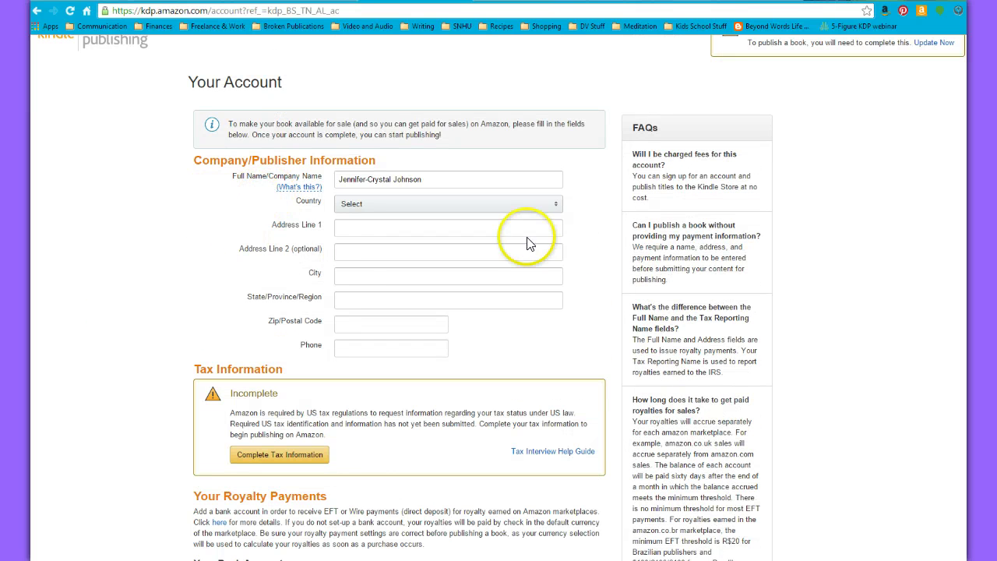
pyautogui.scroll(-2, 136, 282)
pyautogui.scroll(-1, 132, 273)
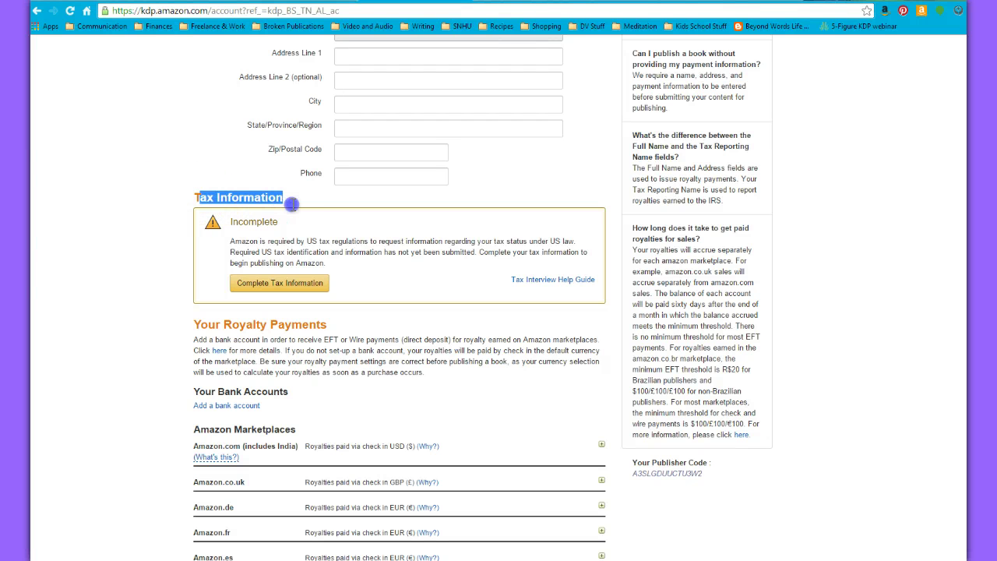
pyautogui.moveTo(233, 224); pyautogui.dragTo(310, 223)
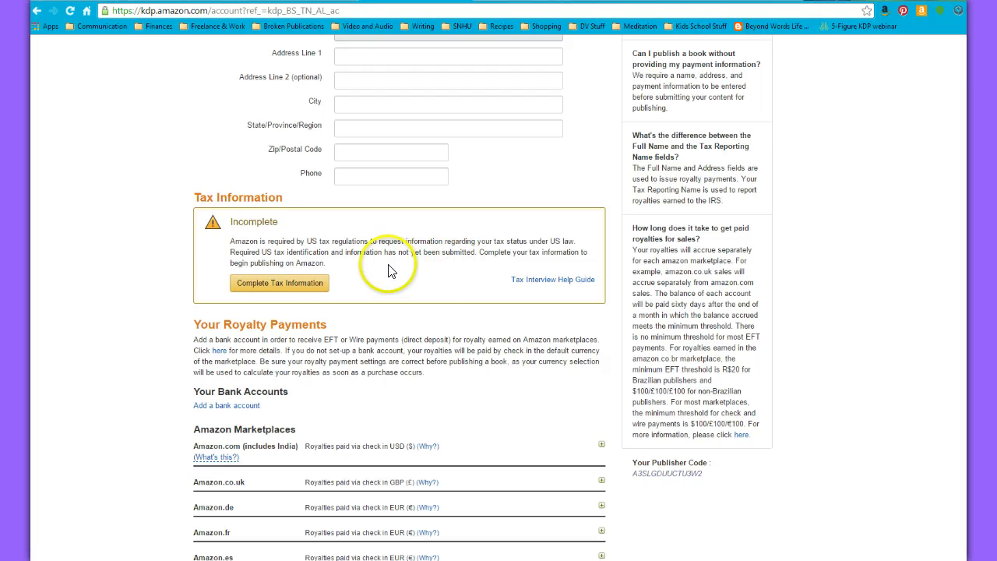
pyautogui.scroll(3, 148, 292)
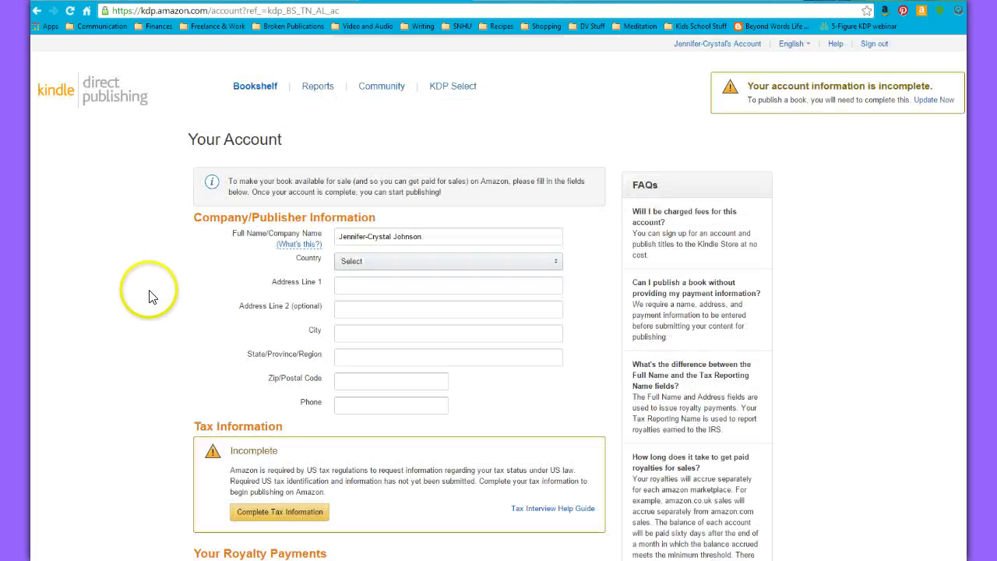